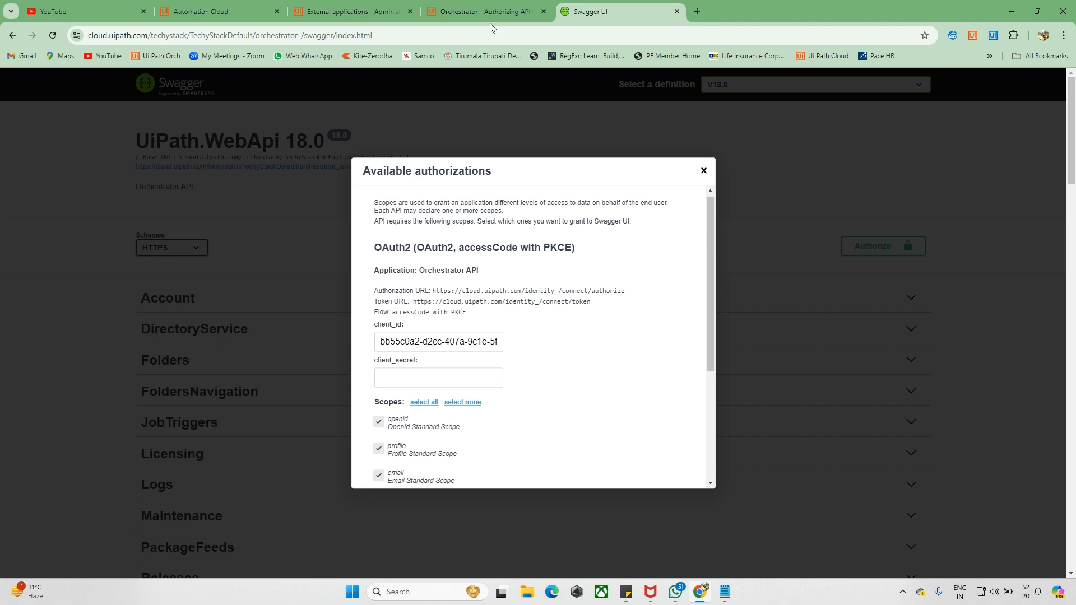
- Switch to the 'Orchestrator - Authorizing API' documentation tab
left_click(462, 6)
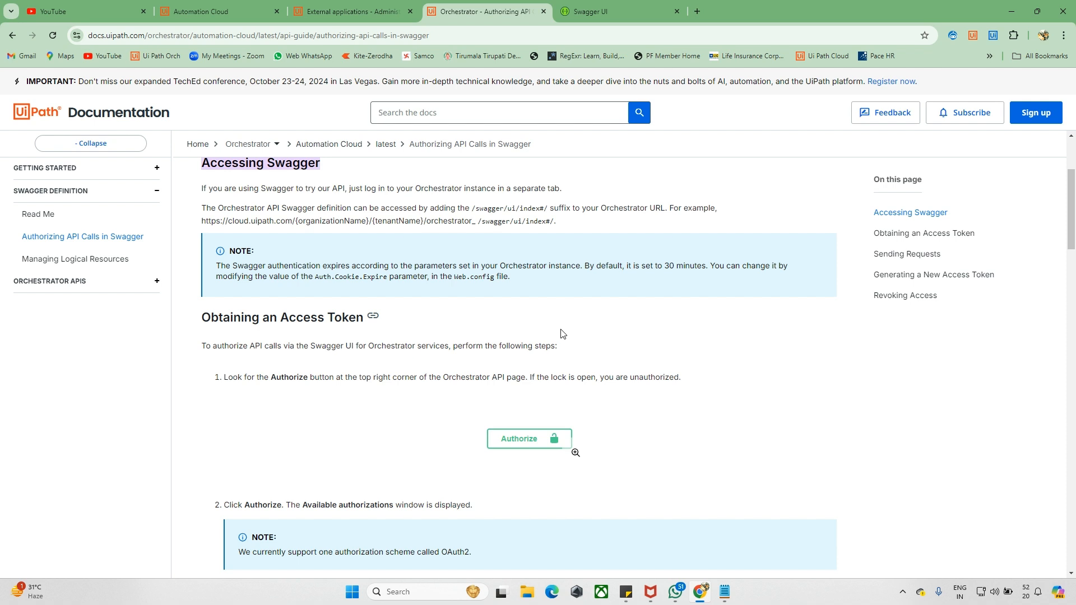
- Scroll to the Accessing Swagger section and highlight the example Orchestrator URL
scroll(562, 334, "up", 1)
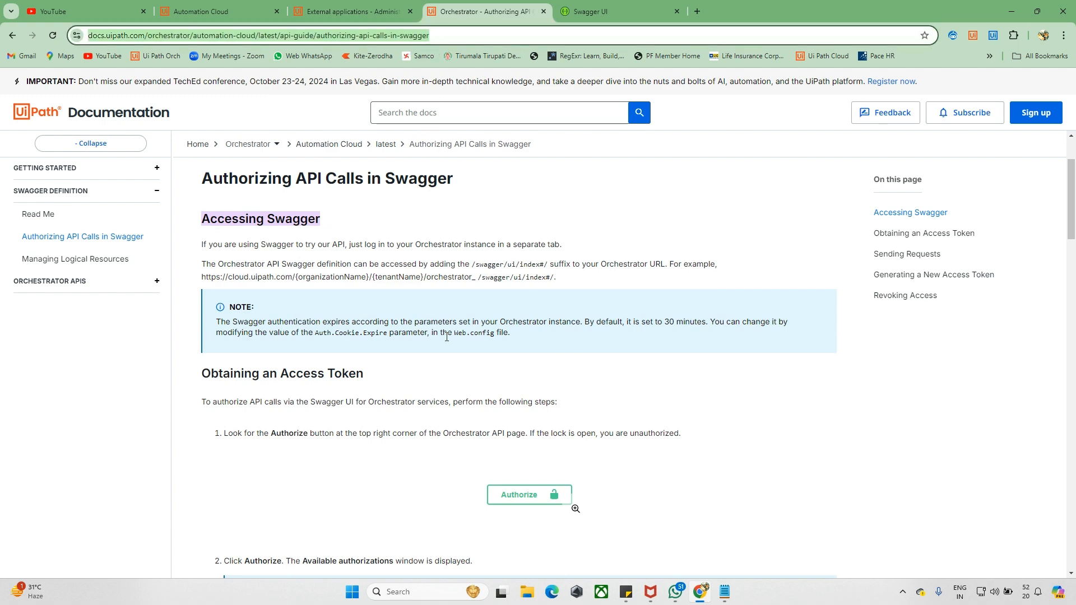
scroll(387, 284, "down", 1)
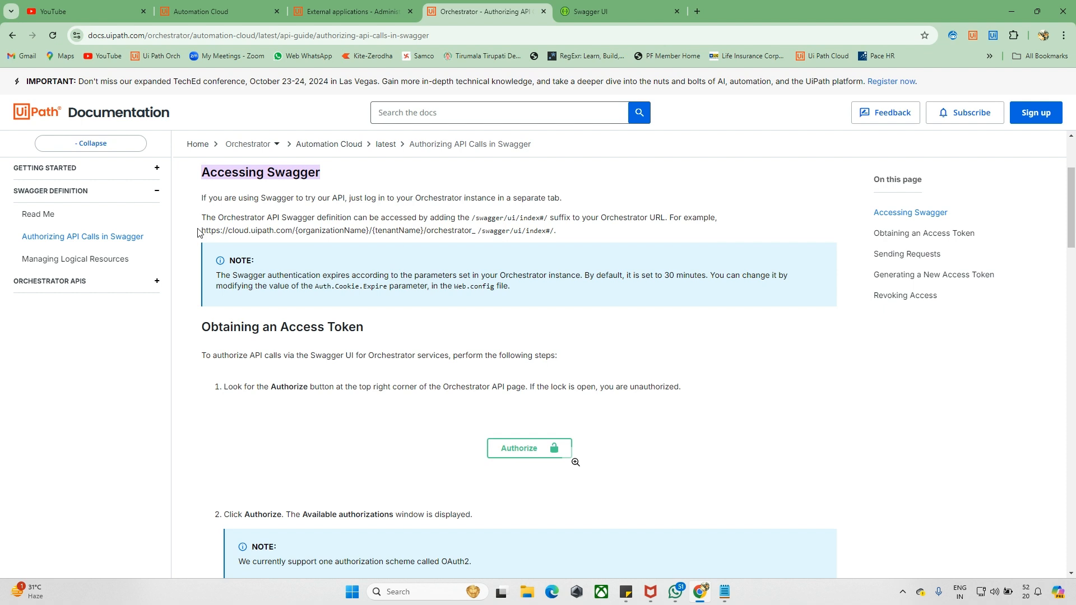
left_click_drag(198, 232, 481, 233)
- Copy the tenant address and load it with /swagger appended in a new tab
left_click(201, 12)
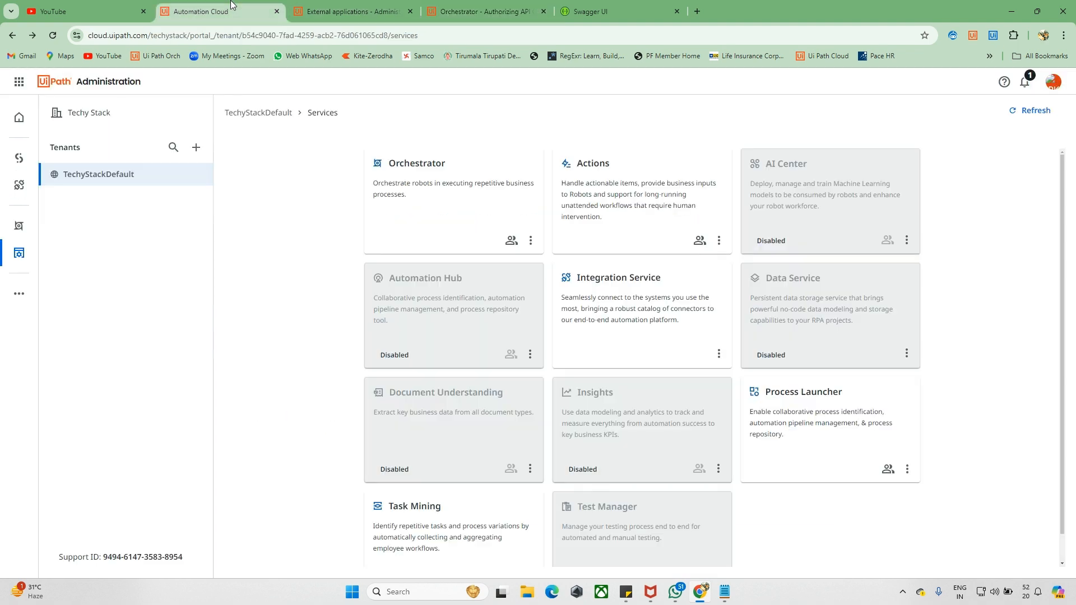
left_click(264, 39)
left_click(215, 36)
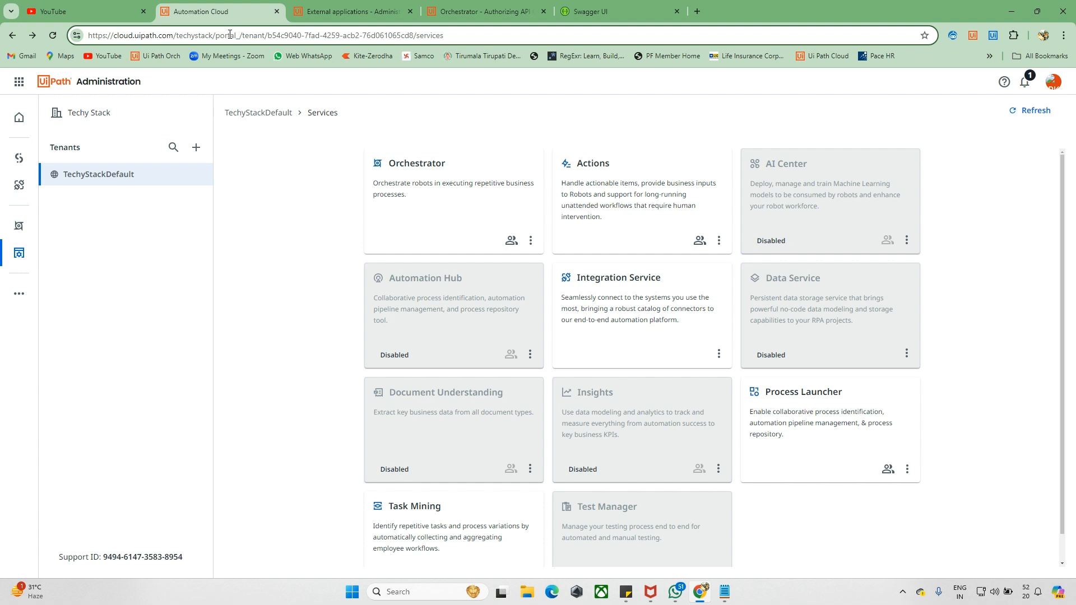
left_click_drag(266, 36, 87, 36)
key("ctrl+c")
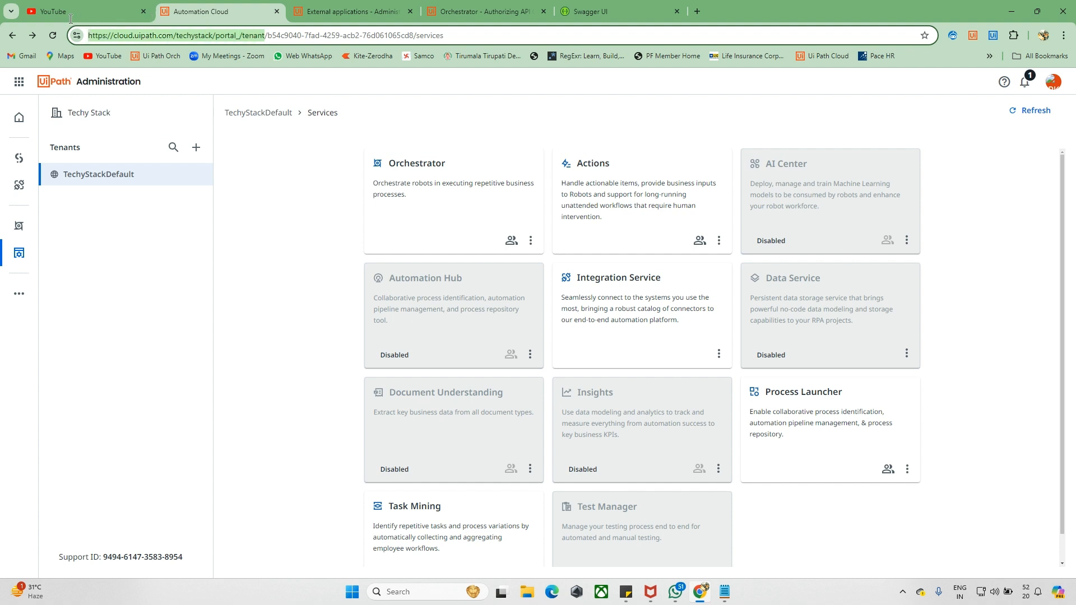
left_click(697, 11)
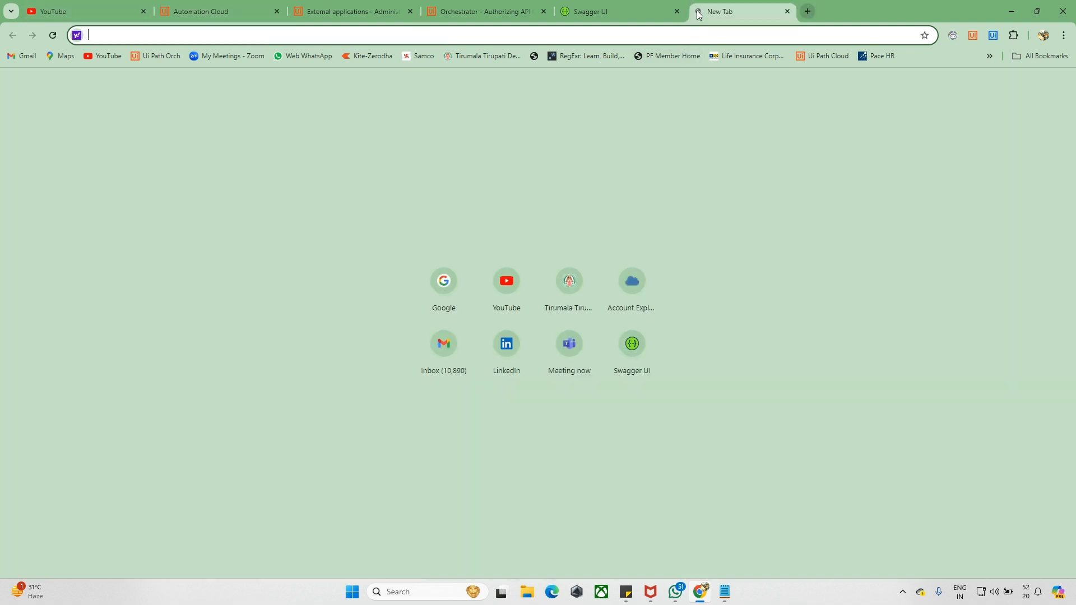
key("ctrl+v")
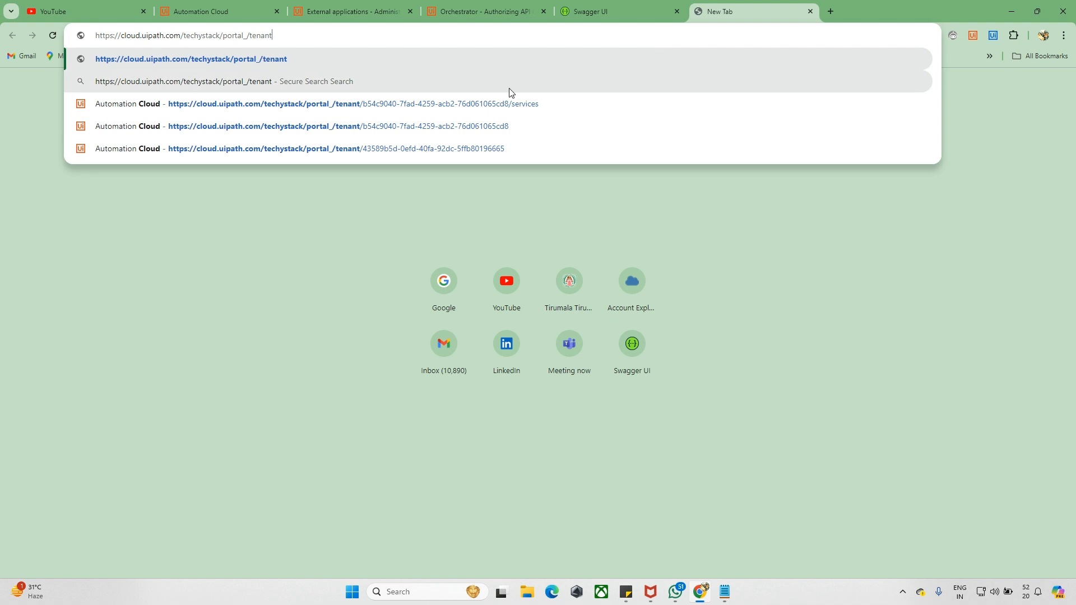
type("/")
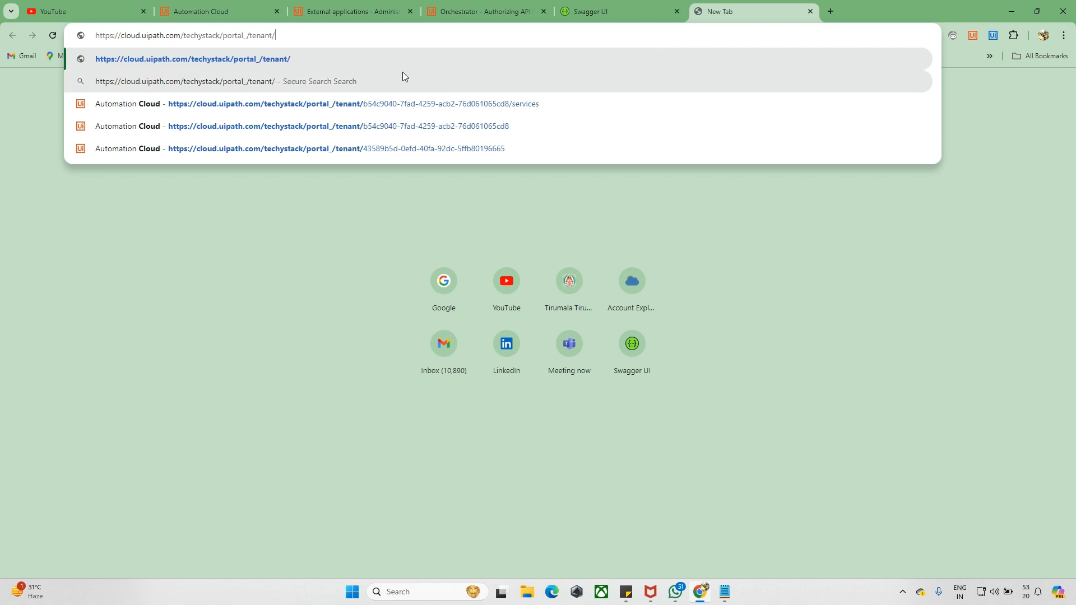
type("swagger")
key("Return")
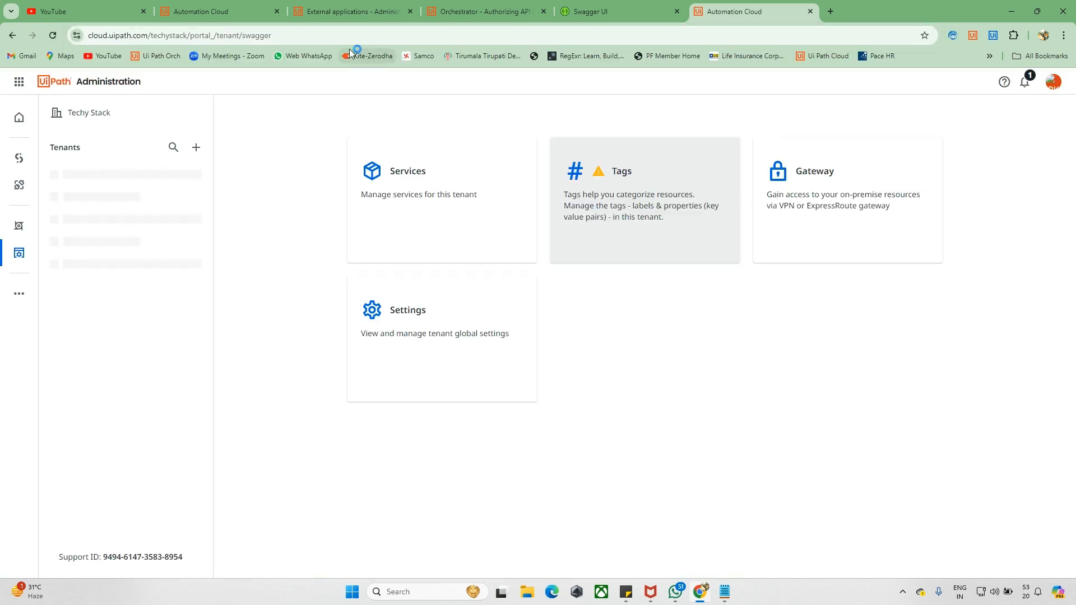
- Check the new tab, then return to the tenant Services page and open Orchestrator
left_click(218, 10)
left_click(323, 6)
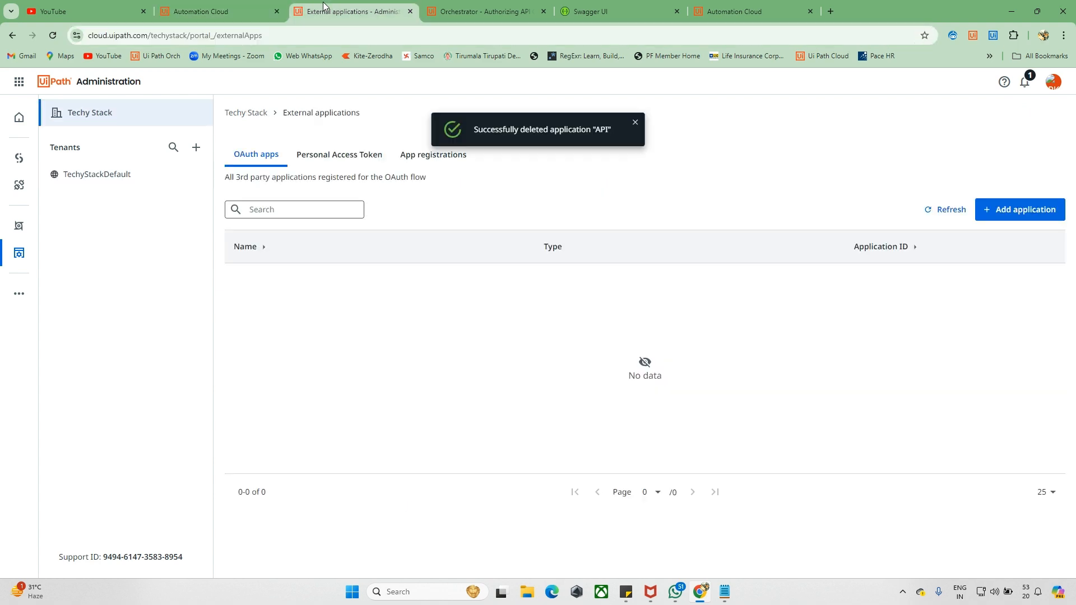
left_click(471, 7)
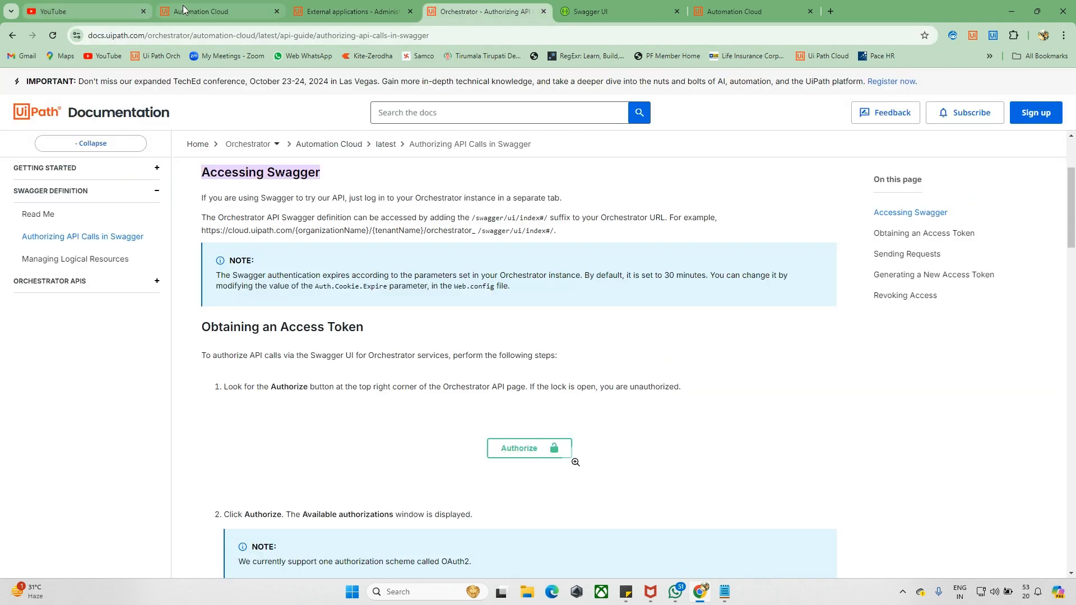
left_click(160, 10)
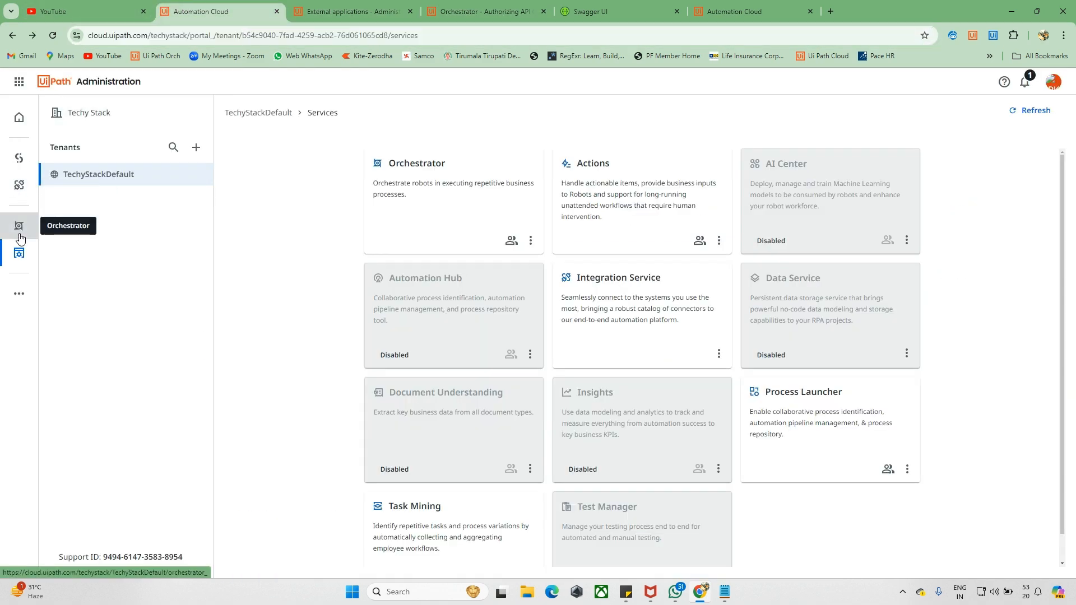
left_click(20, 236)
- Load the Orchestrator Swagger page from its URL and close the duplicate tabs
left_click(325, 41)
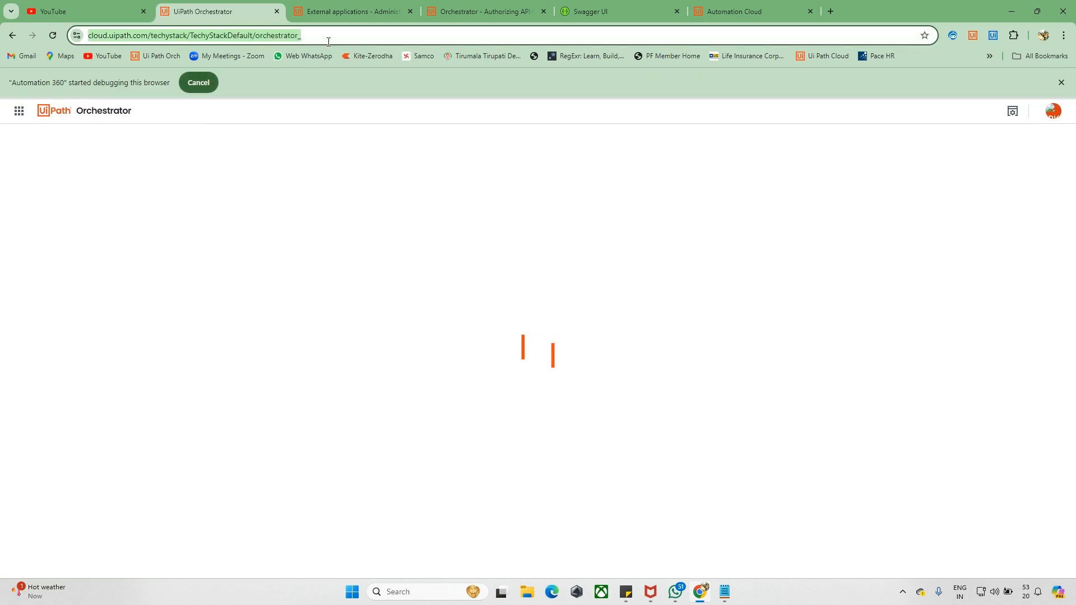
left_click(328, 41)
type("\\")
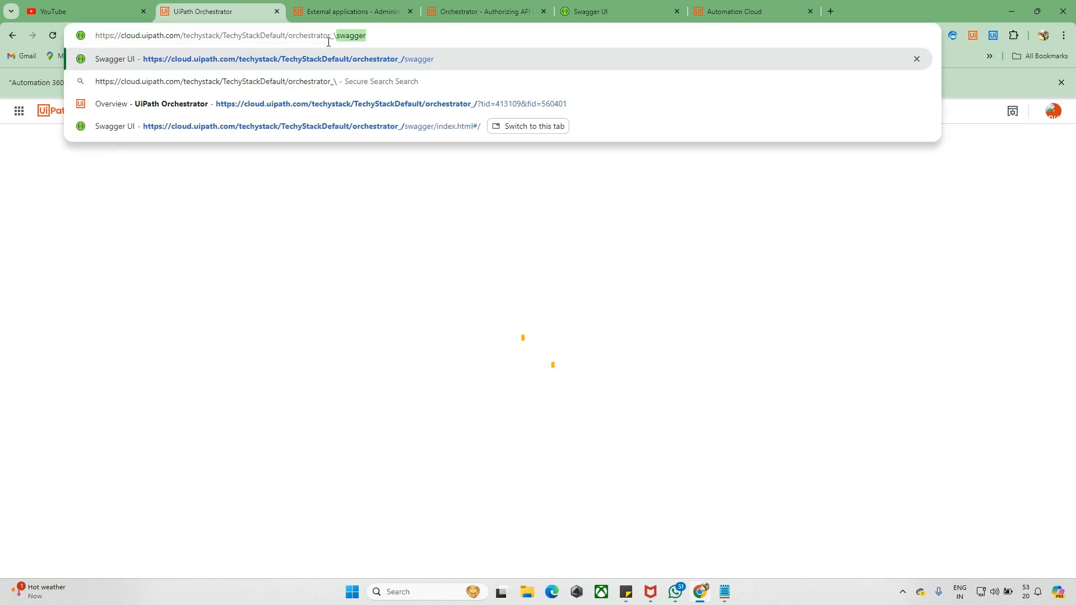
key("Return")
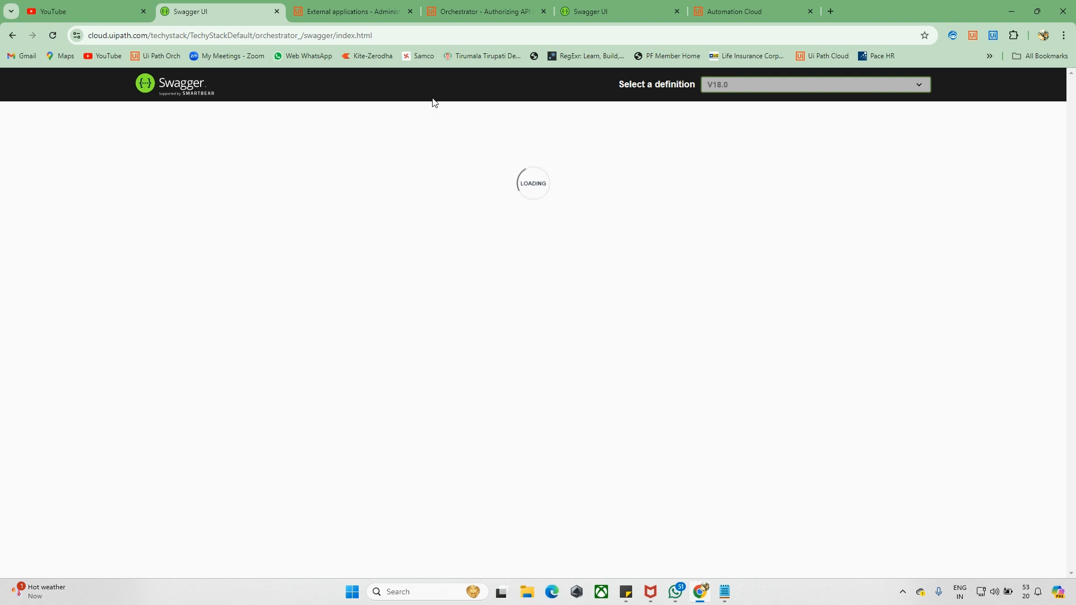
left_click(678, 11)
left_click(678, 12)
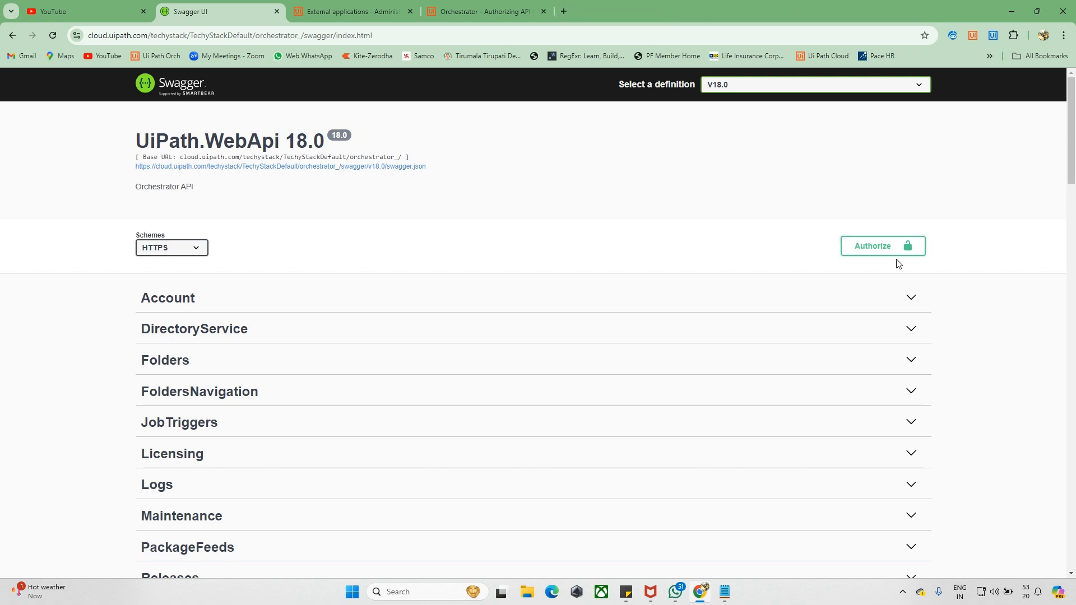
- Review the Swagger available authorizations dialog, then close it
left_click(869, 245)
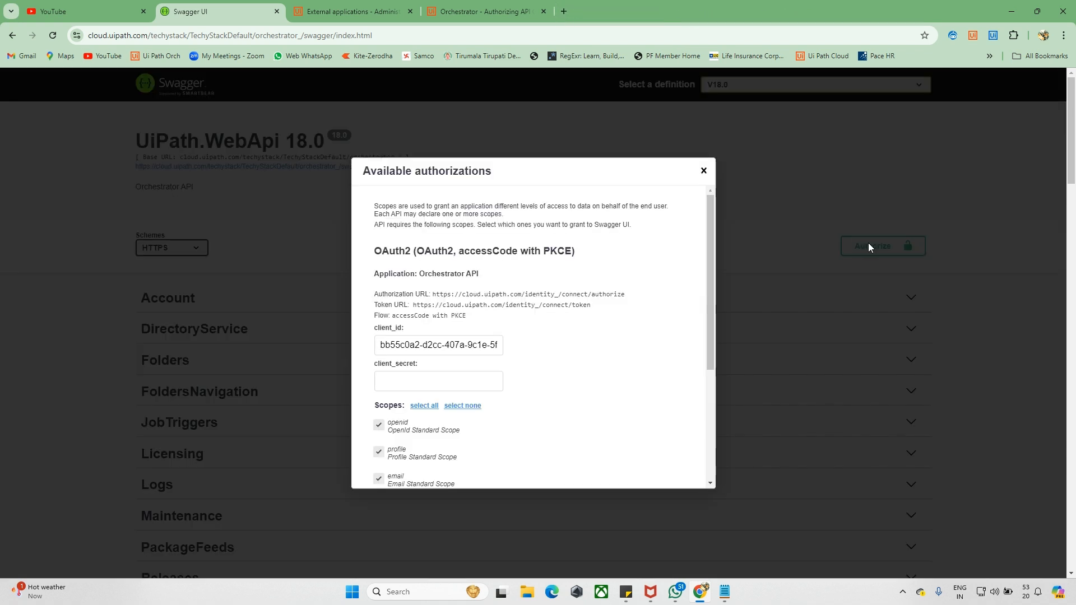
scroll(535, 343, "down", 3)
scroll(459, 303, "up", 3)
scroll(458, 303, "down", 3)
scroll(458, 303, "up", 3)
left_click(702, 177)
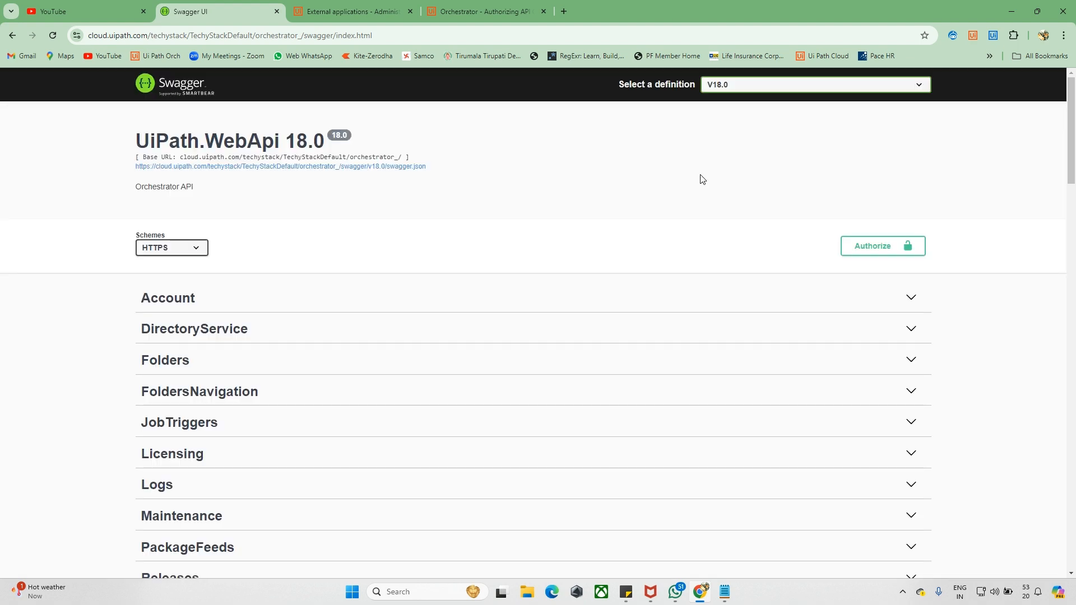
left_click(342, 20)
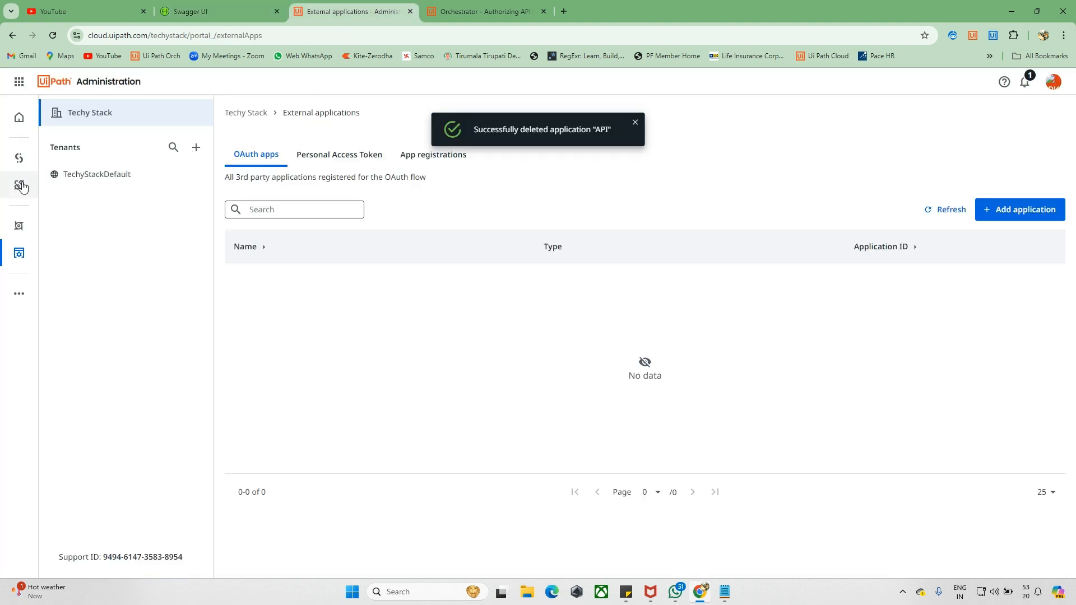
- Go to Admin, pick the TechyStackDefault tenant, and show its Services list
left_click(21, 253)
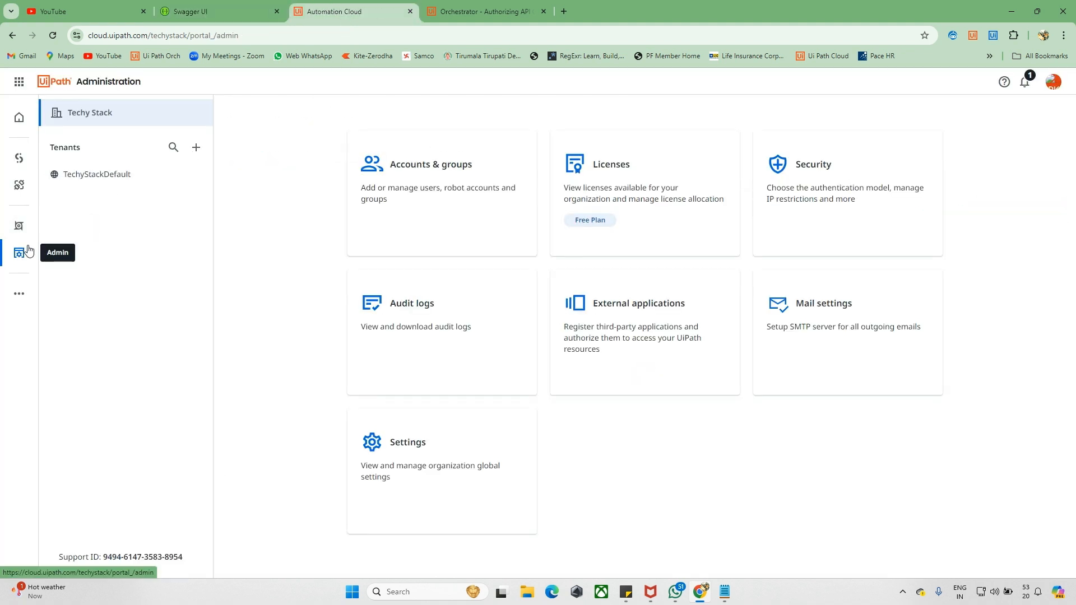
left_click(98, 178)
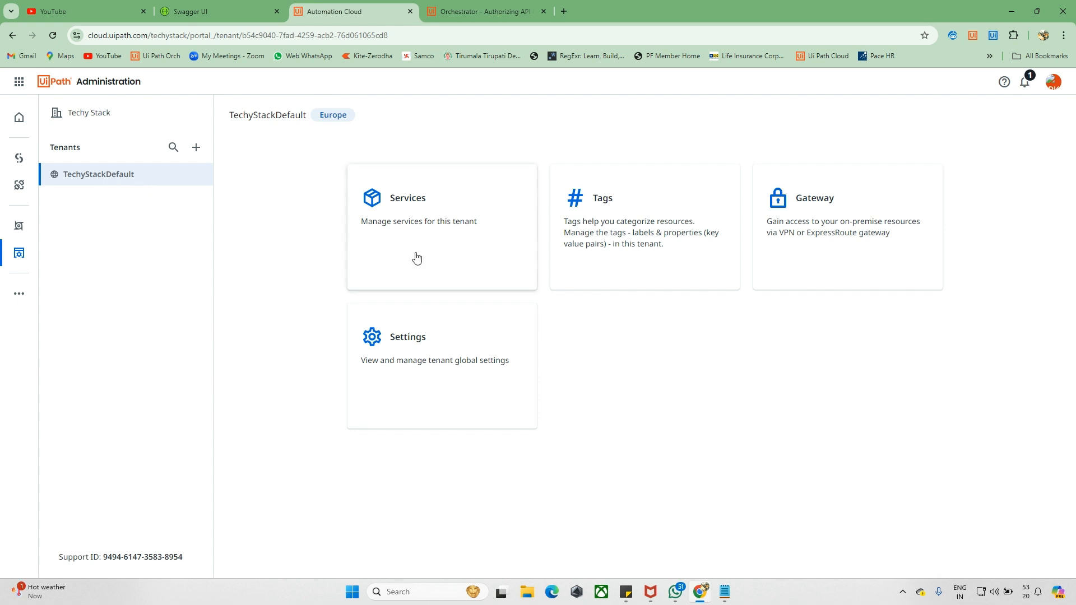
left_click(431, 227)
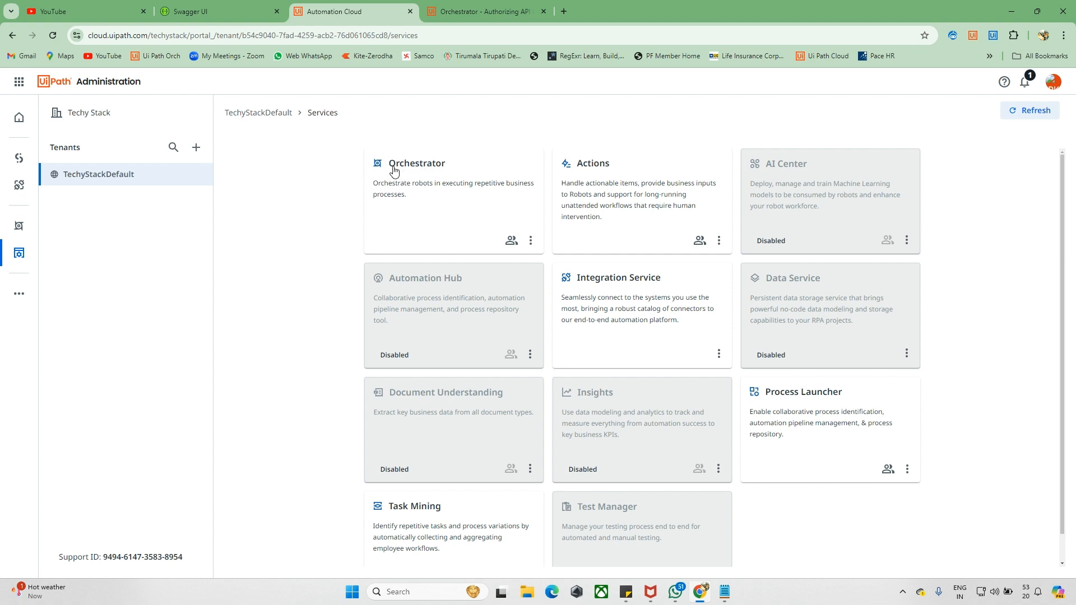
- Review Orchestrator's API Access IDs, then follow the OAuth View link to External applications
left_click(531, 242)
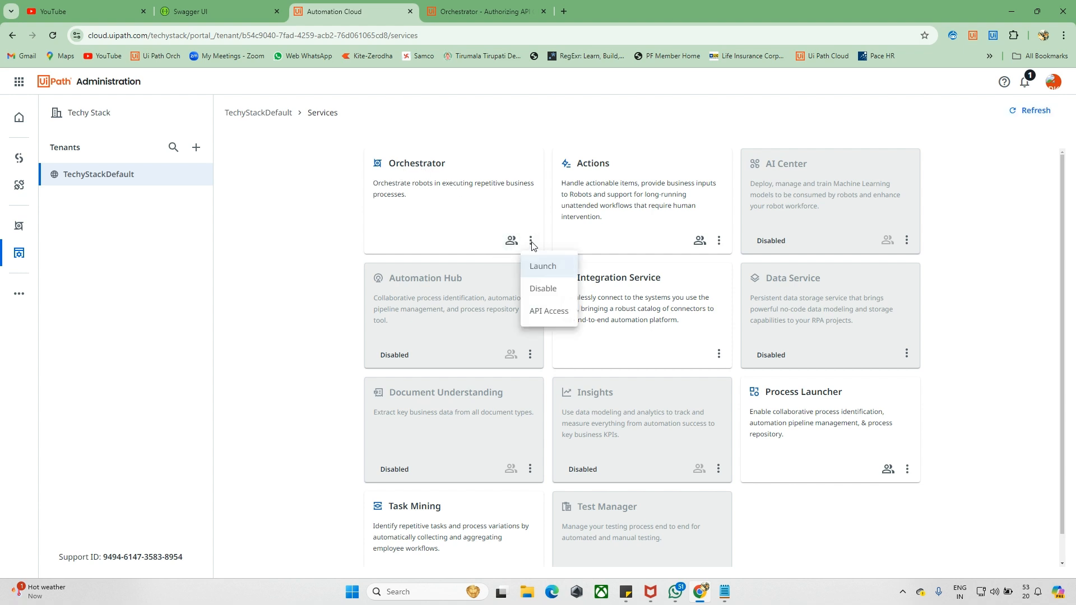
left_click(542, 314)
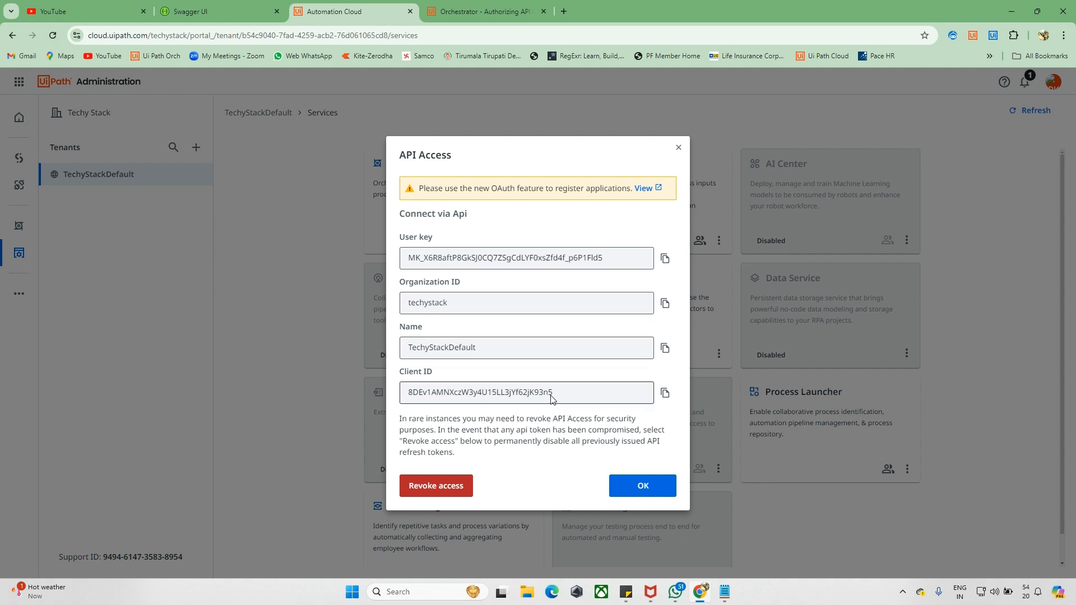
left_click_drag(454, 303, 392, 300)
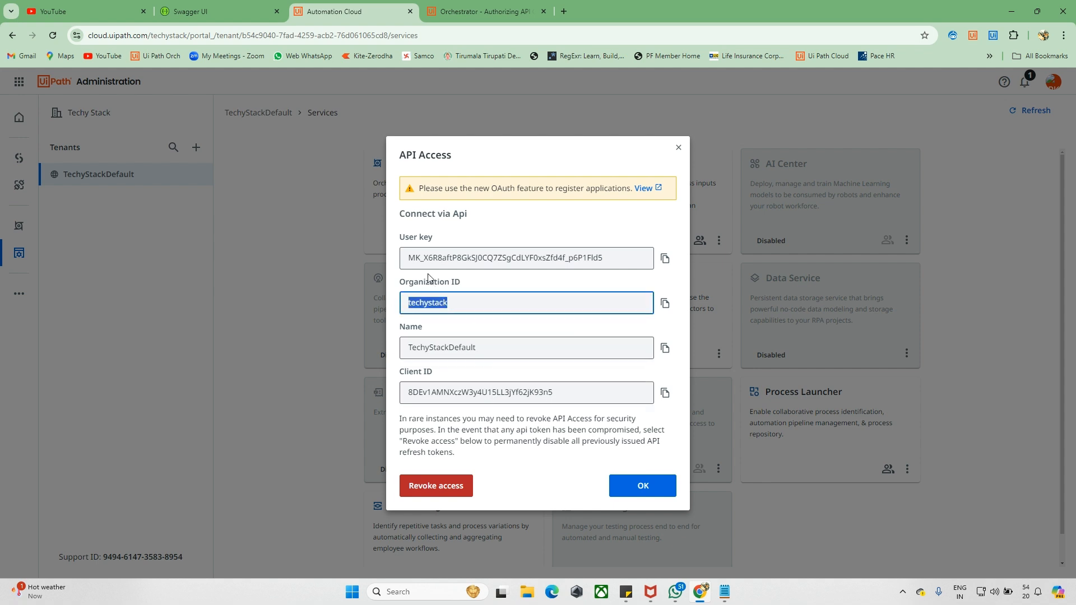
left_click_drag(457, 258, 398, 261)
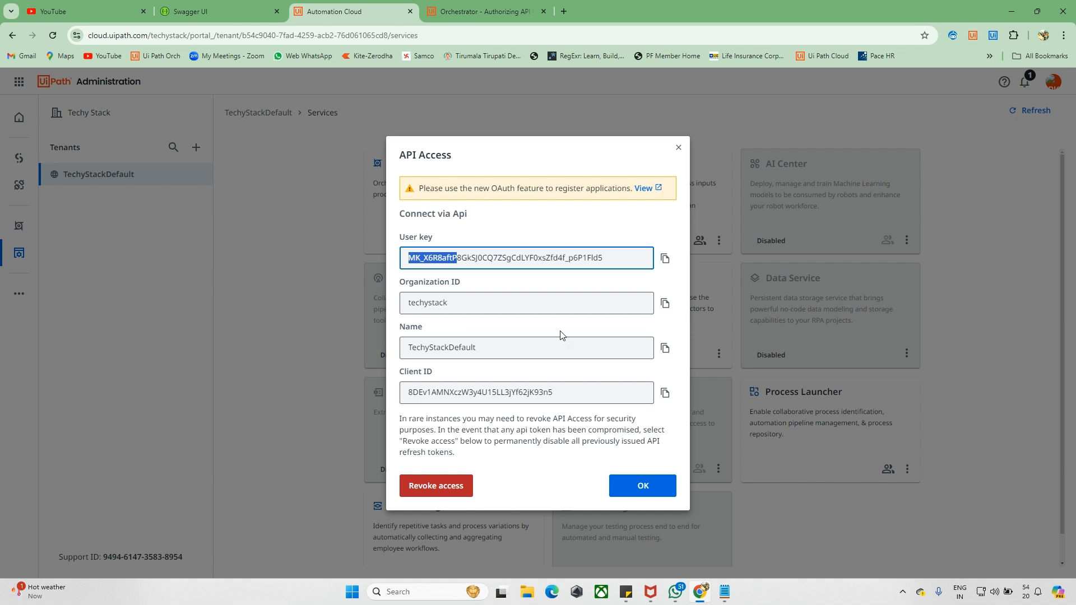
left_click_drag(572, 392, 404, 395)
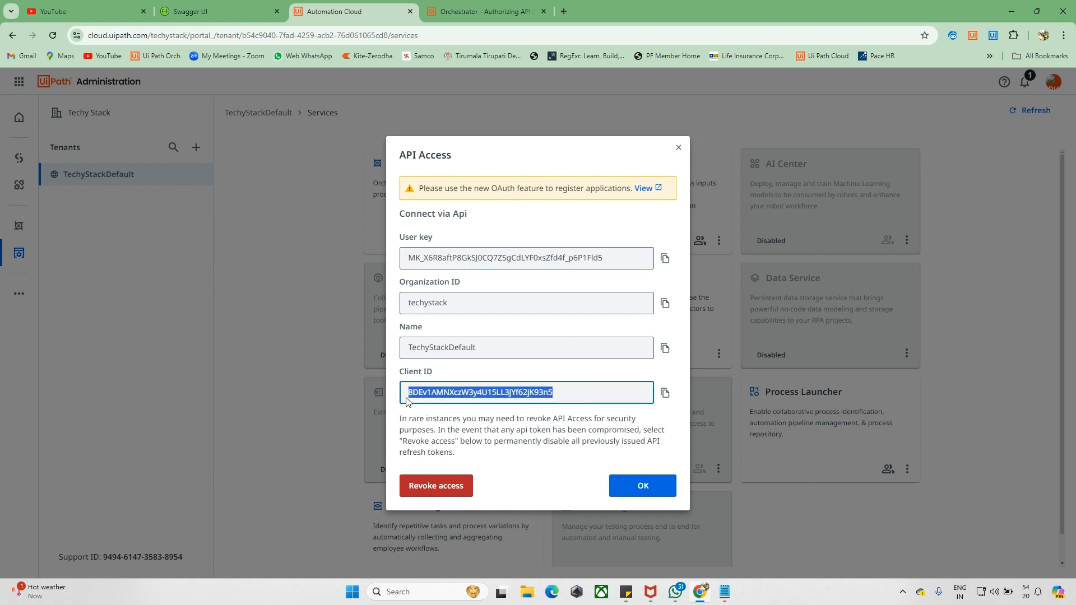
left_click(575, 211)
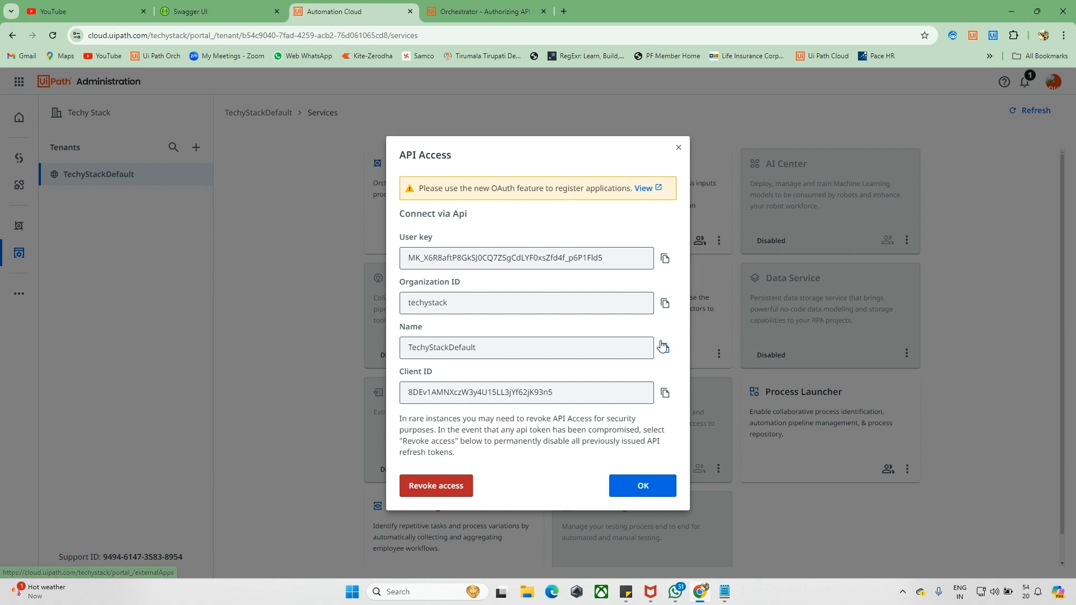
left_click(642, 189)
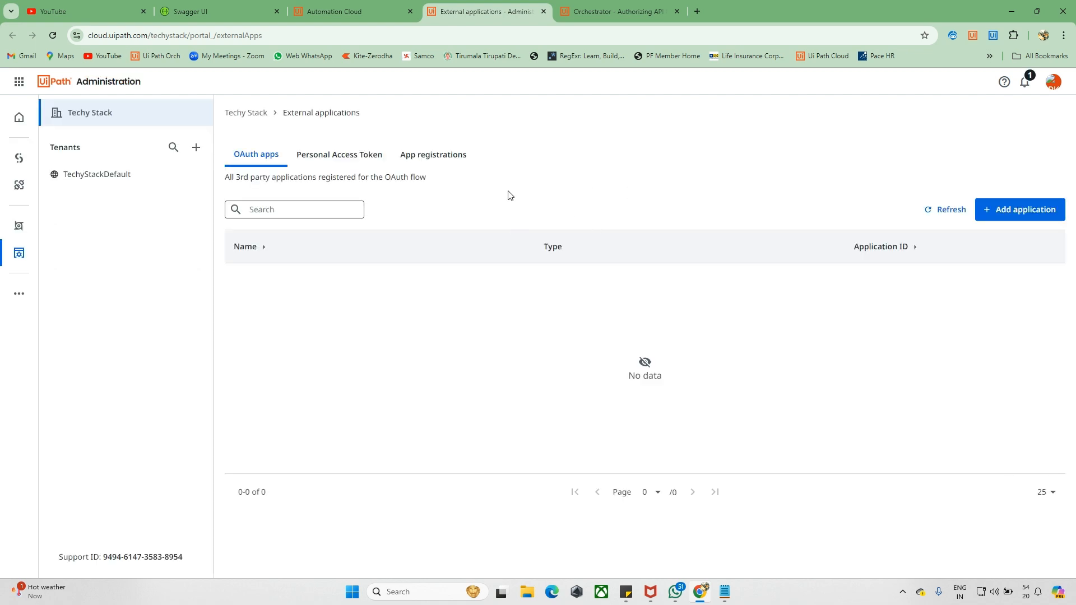
left_click(995, 212)
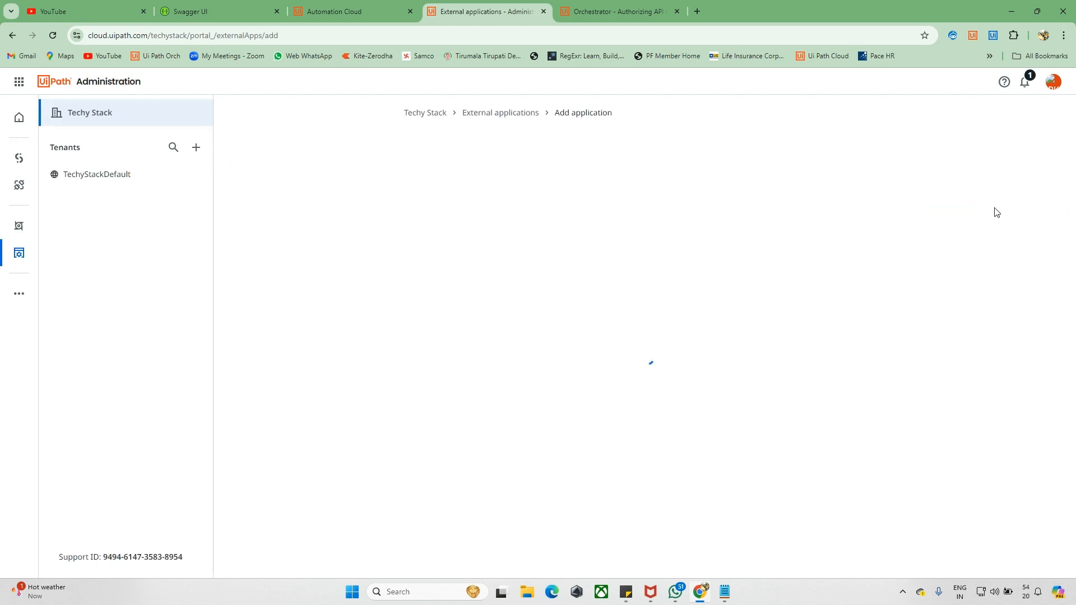
left_click(504, 183)
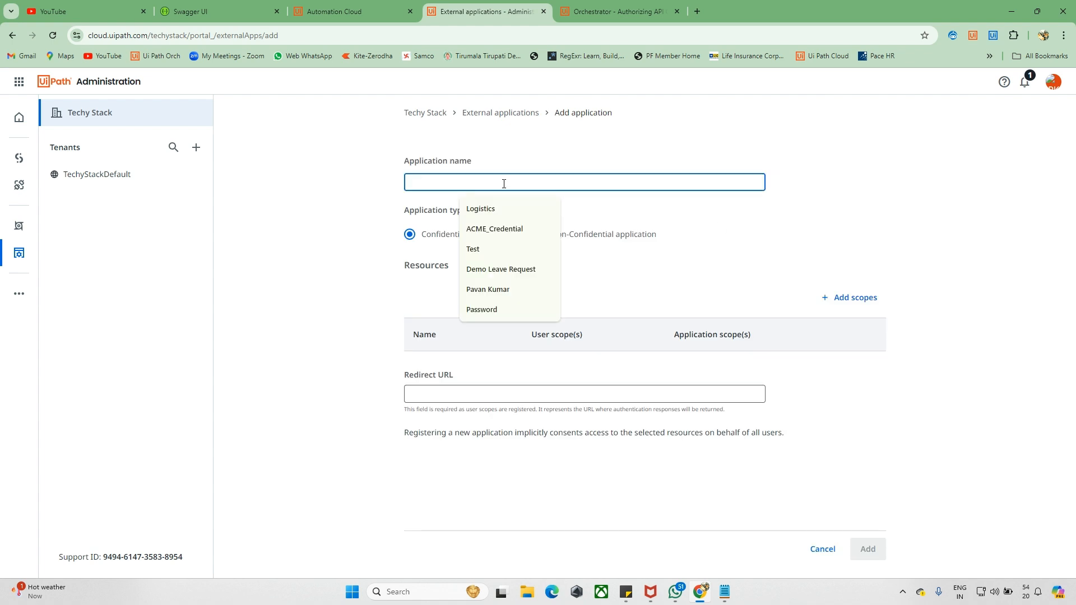
type("API")
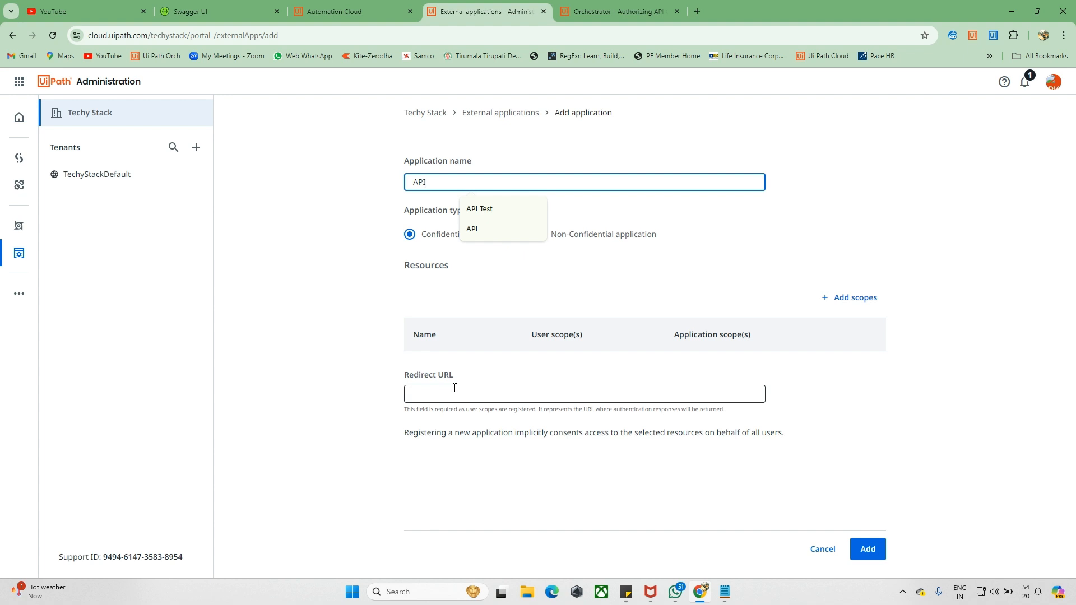
left_click(487, 289)
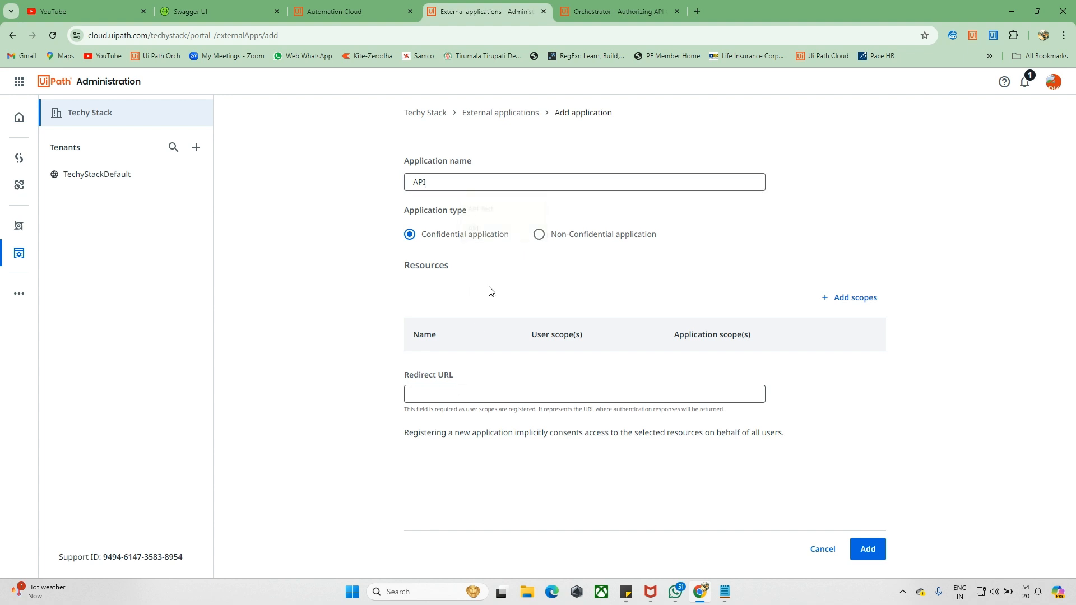
left_click(421, 388)
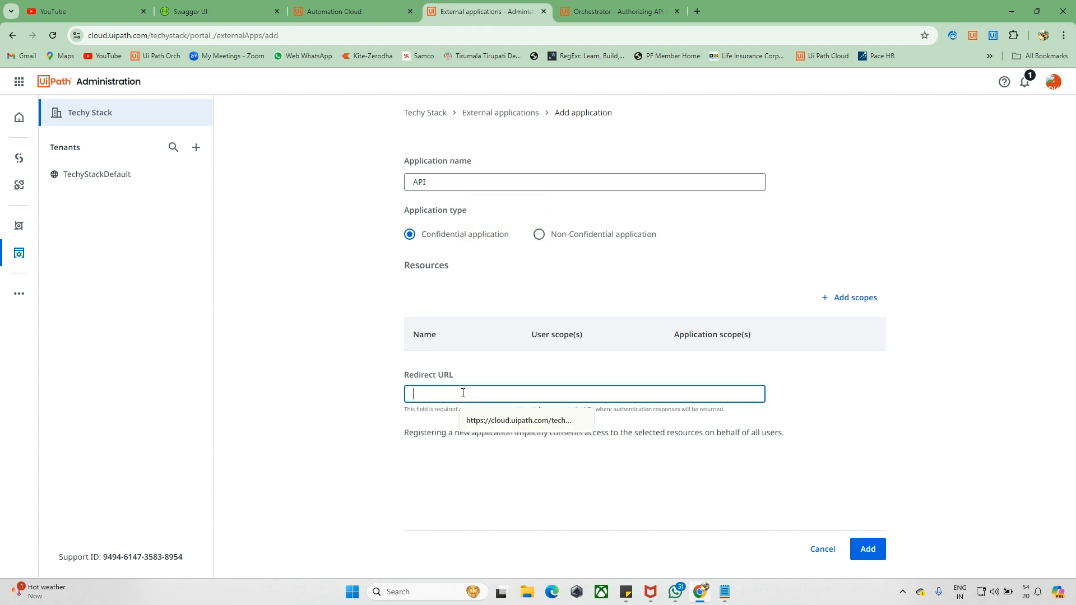
left_click(493, 421)
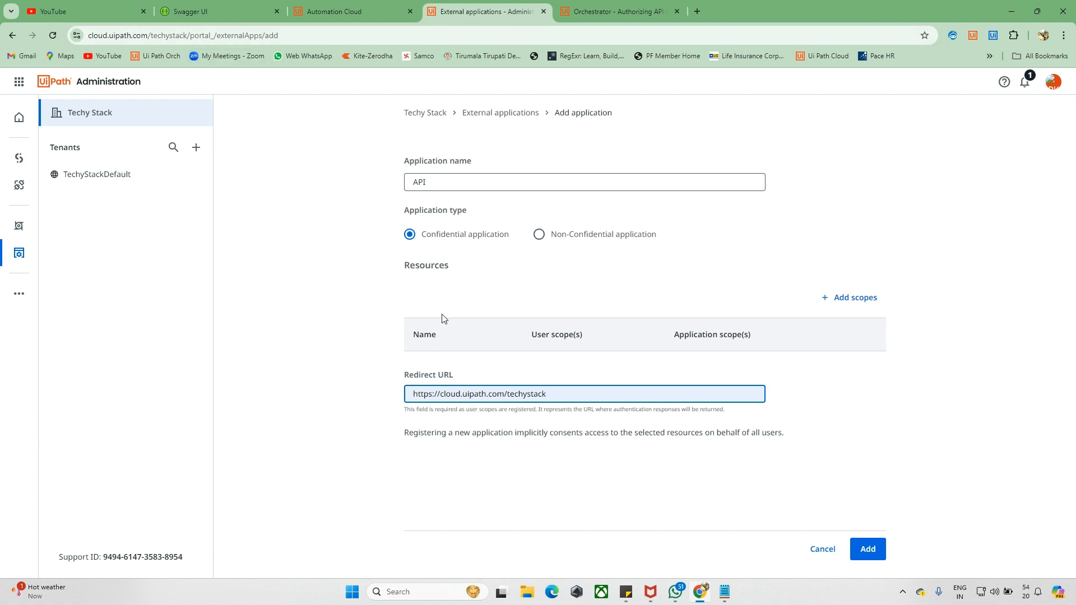
triple_click(539, 401)
left_click(503, 420)
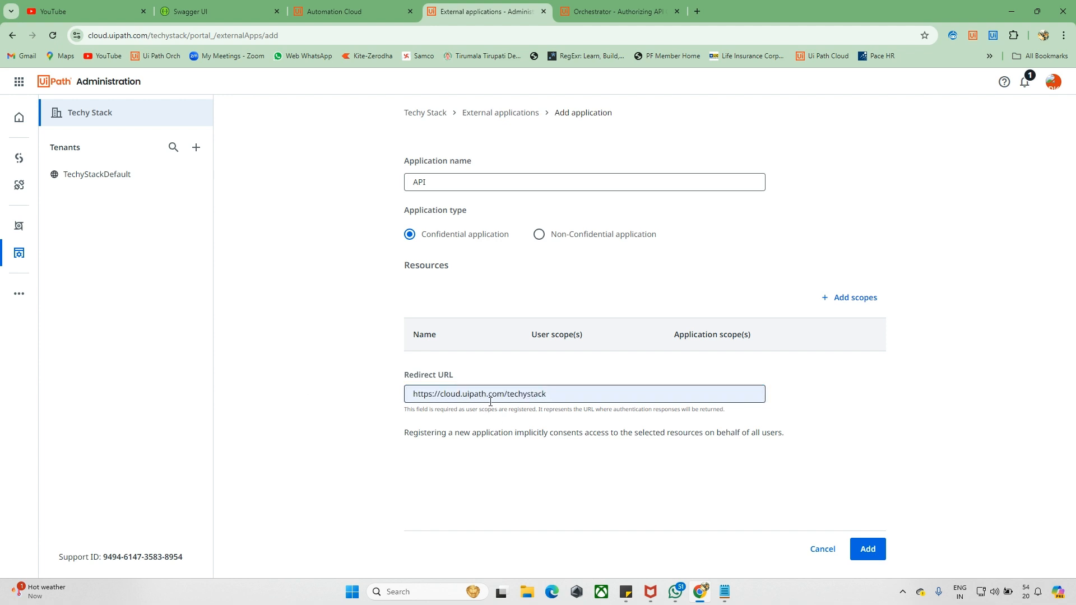
left_click_drag(507, 398, 549, 397)
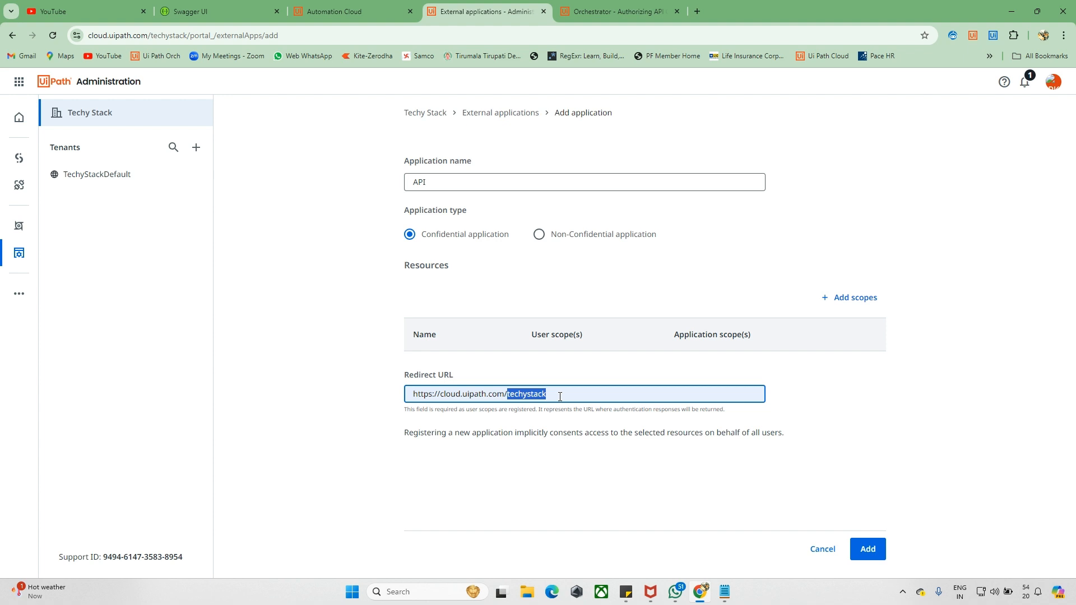
left_click(560, 396)
left_click(853, 301)
- Add the Orchestrator API Access resource and grant all its user scopes
left_click(1053, 133)
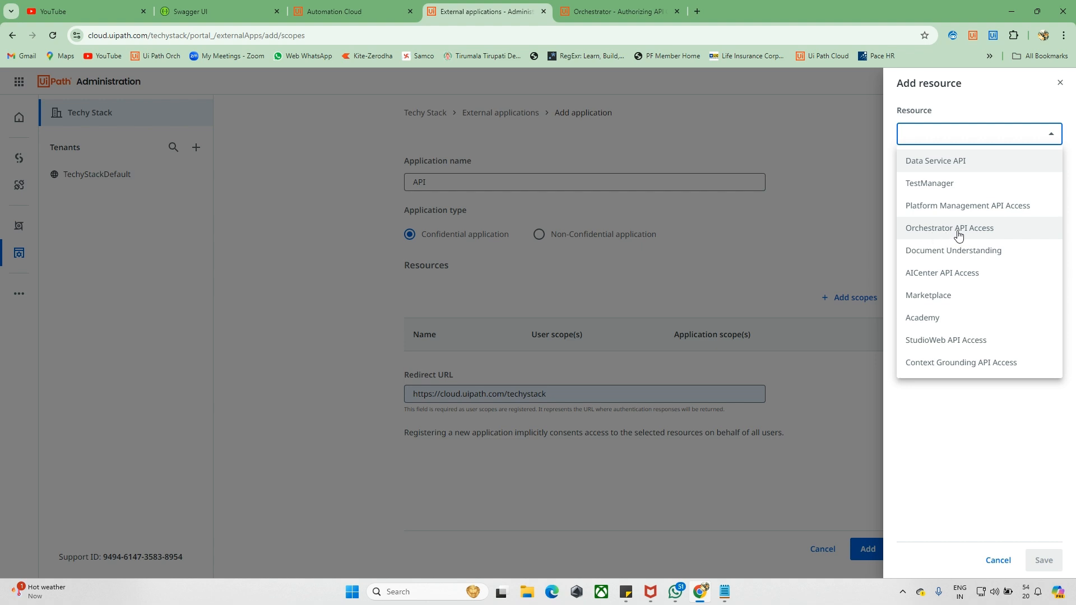
left_click(936, 230)
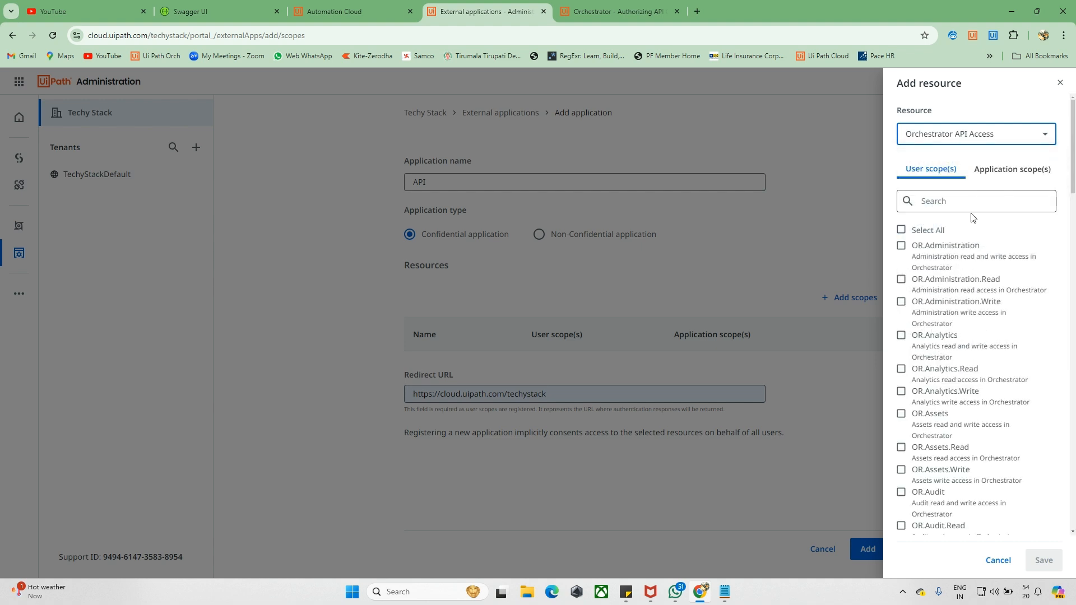
left_click(901, 230)
scroll(951, 280, "down", 1)
scroll(956, 372, "down", 15)
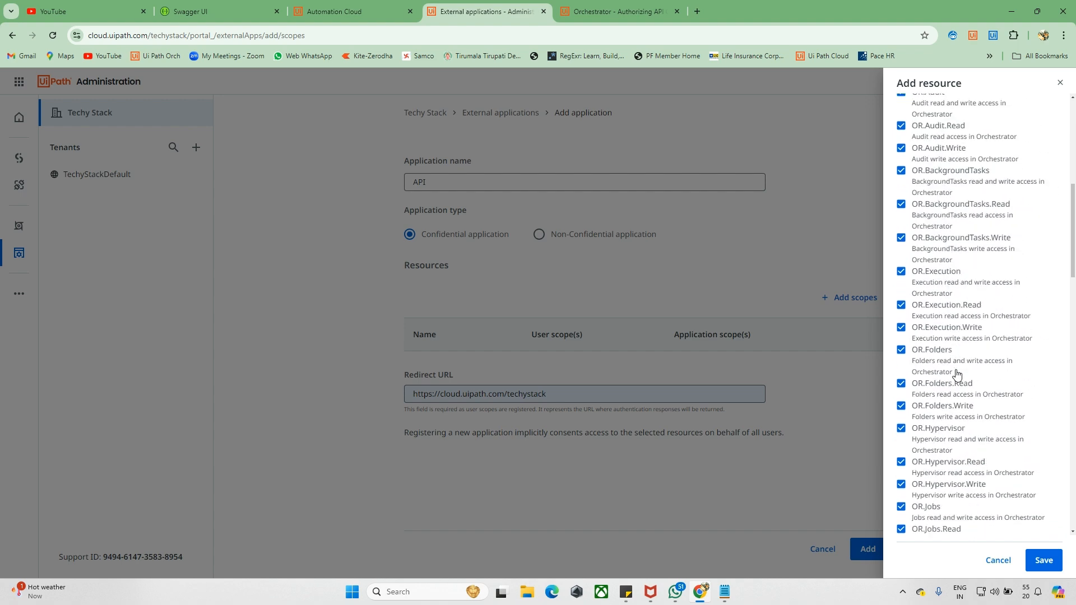
scroll(956, 373, "up", 15)
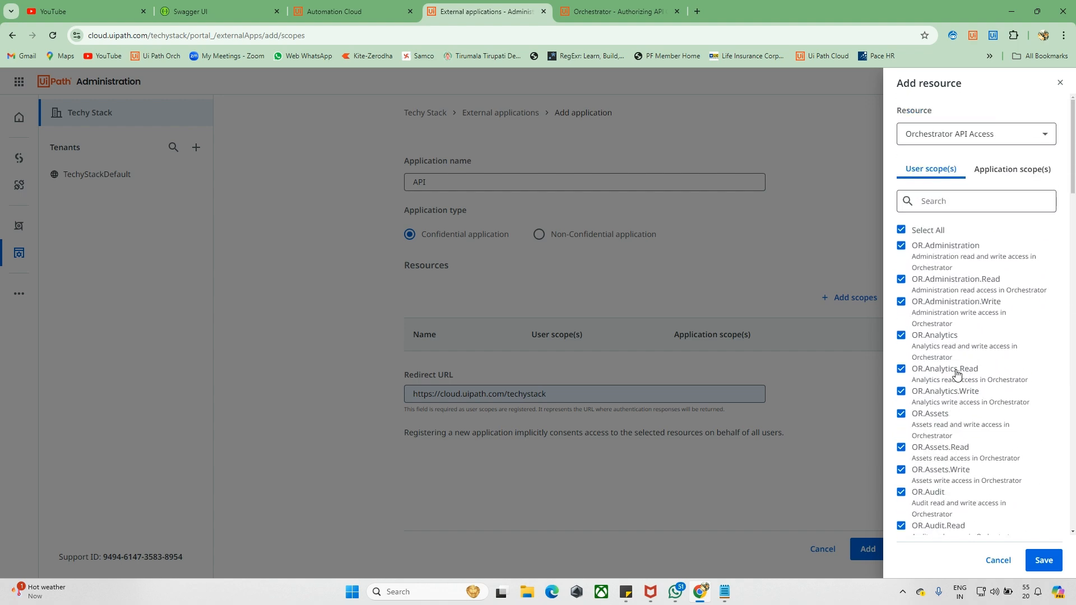
- Grant all Orchestrator application scopes and save the resource
left_click(1015, 176)
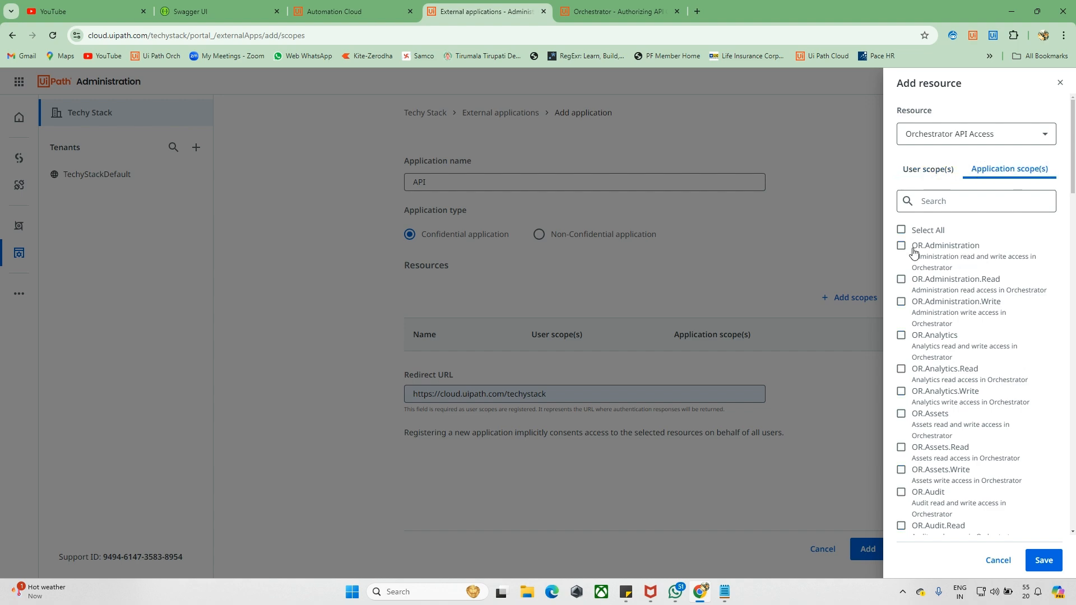
left_click(901, 231)
scroll(934, 320, "down", 15)
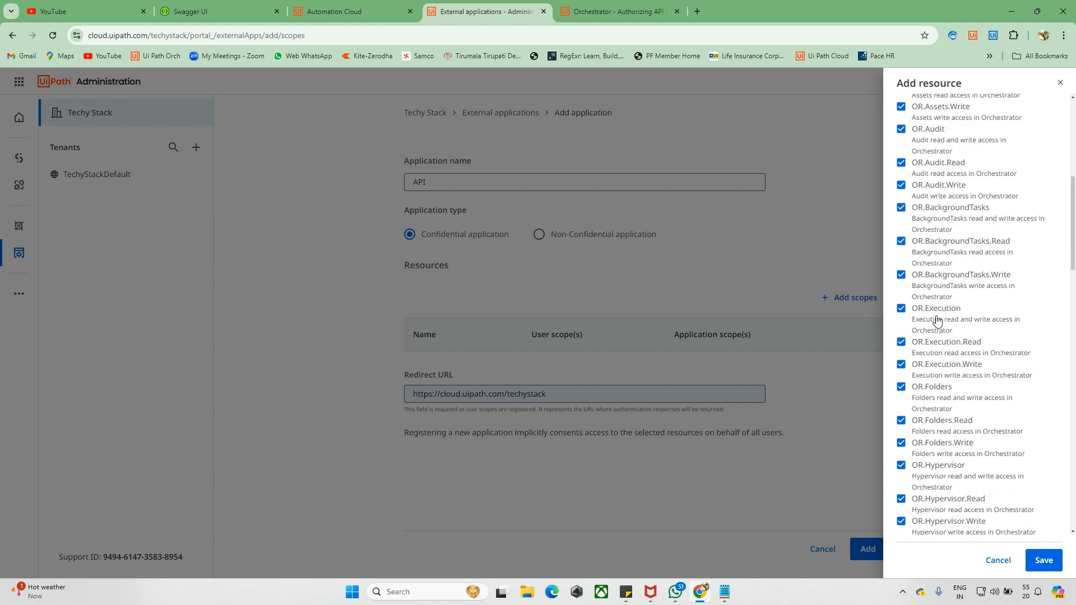
scroll(936, 320, "up", 15)
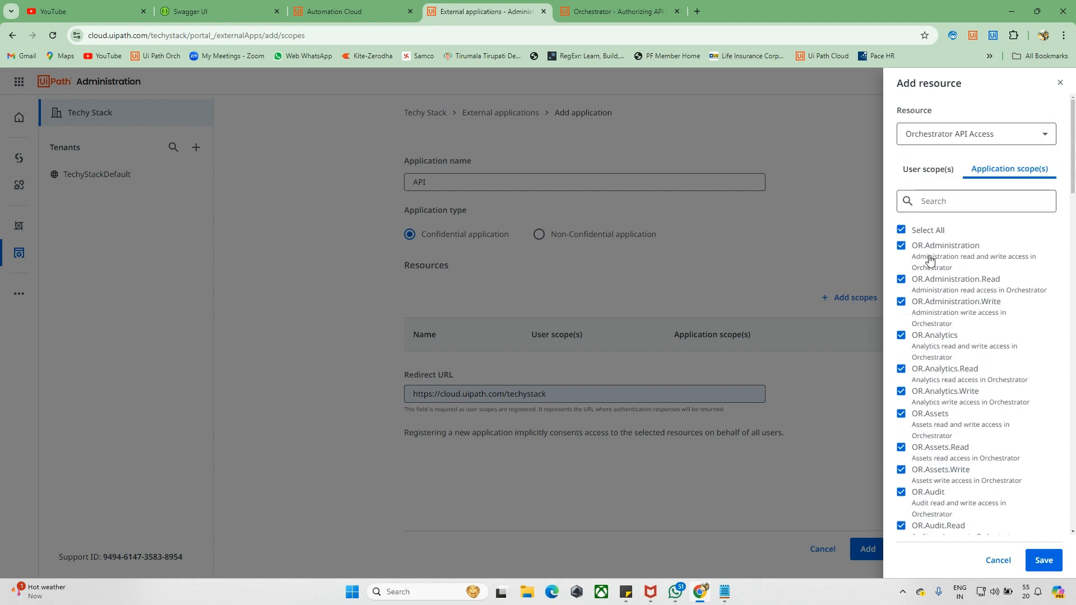
left_click(933, 174)
left_click(986, 177)
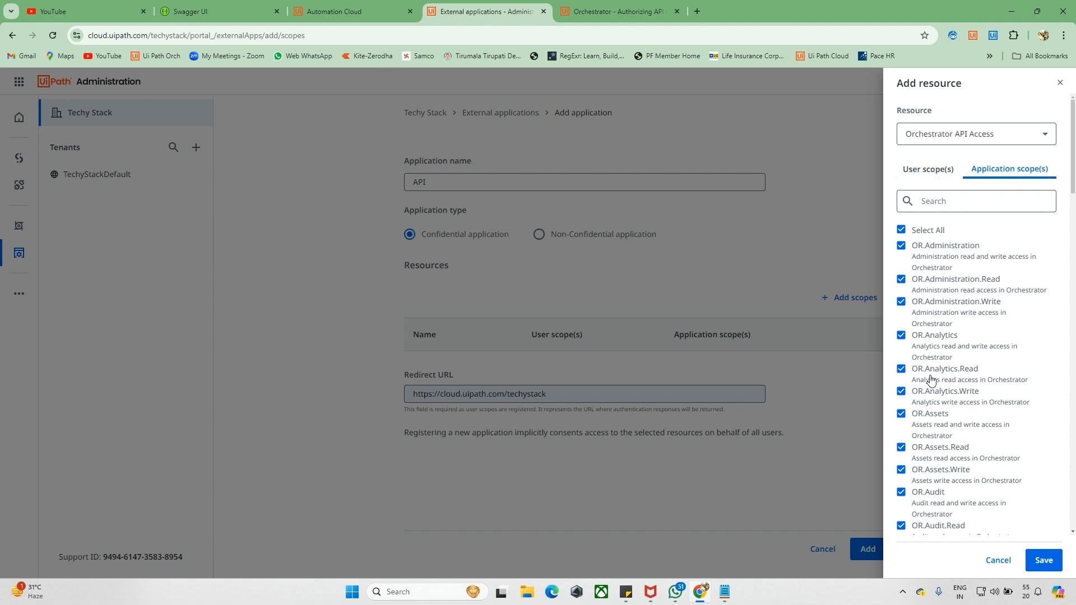
left_click(1037, 559)
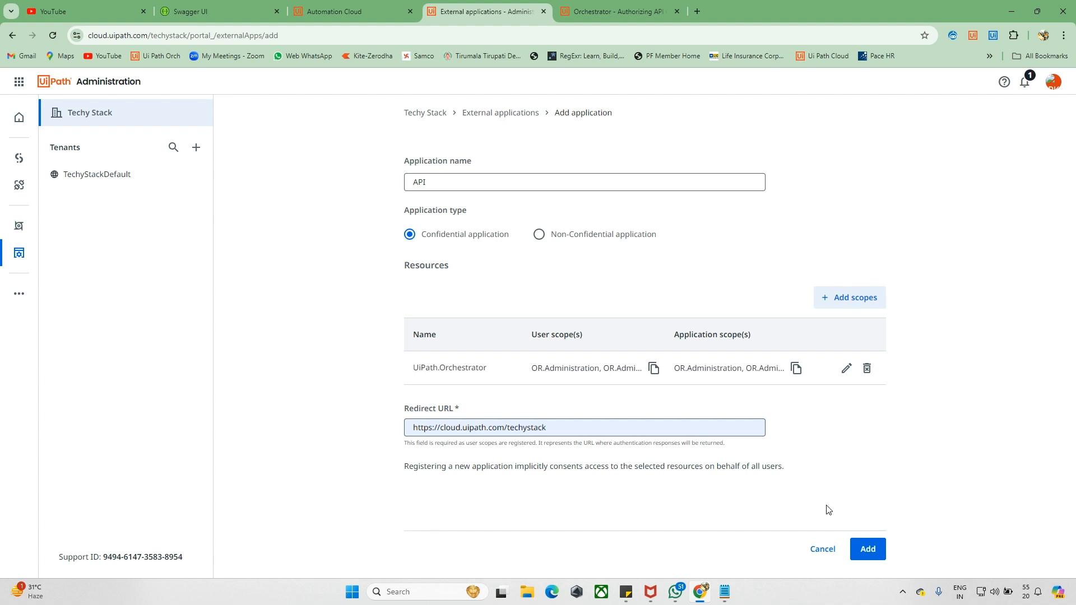
- Register the API app and copy its App ID and App Secret from the confirmation
left_click(867, 548)
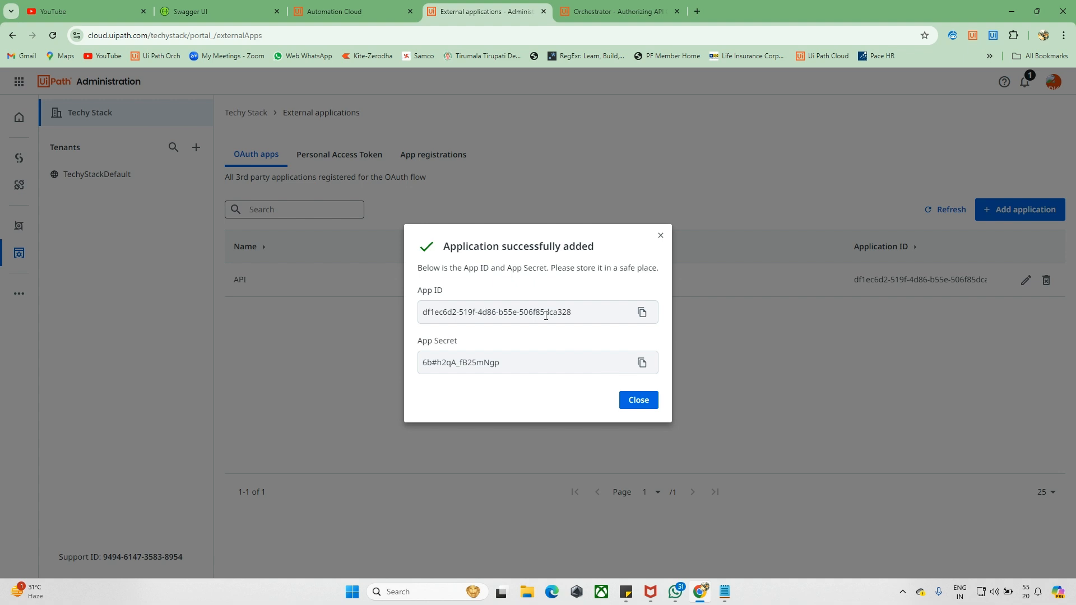
left_click_drag(572, 313, 369, 293)
left_click_drag(532, 367, 419, 363)
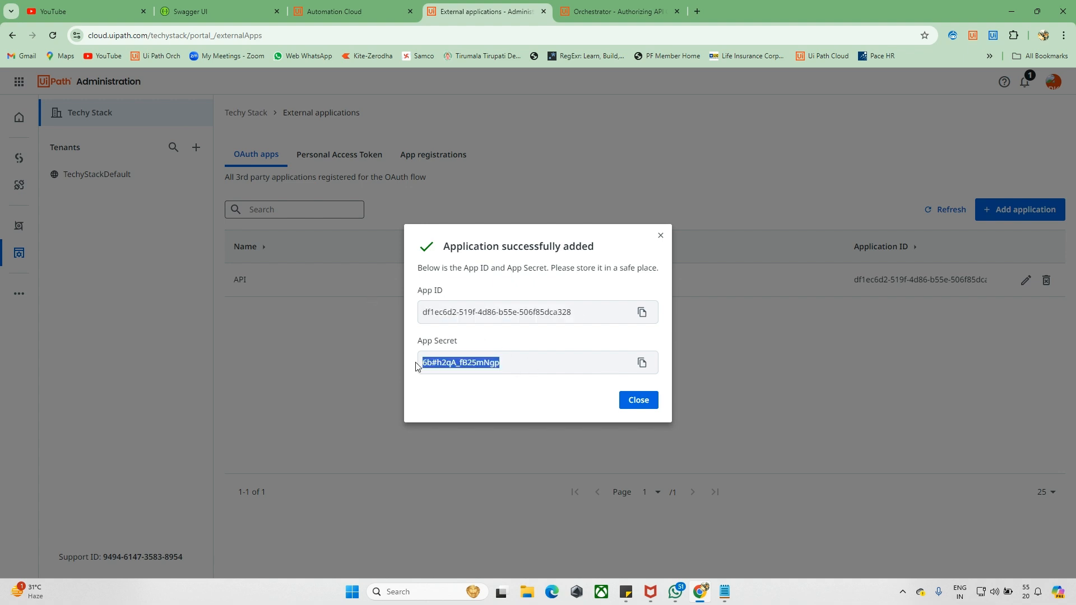
left_click(628, 407)
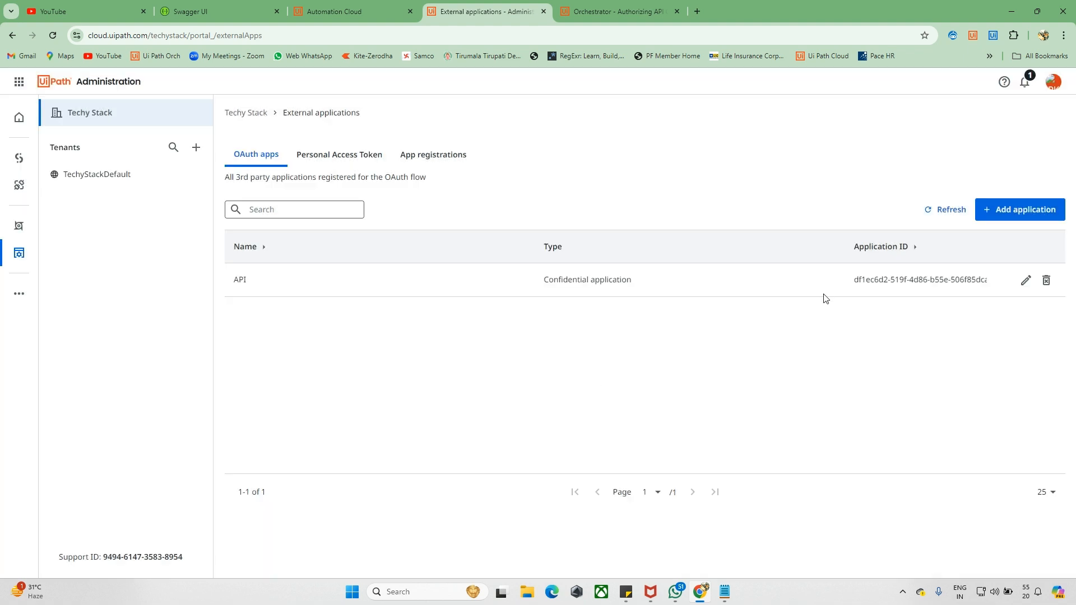
- Edit the API application, generate a new app secret, and delete the original secrets
left_click(1027, 289)
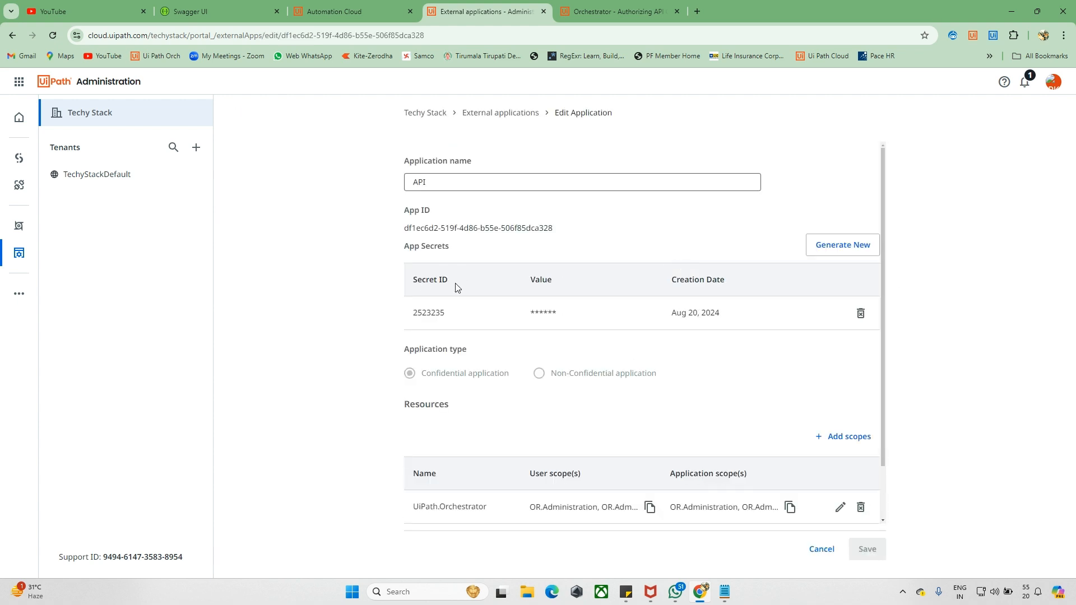
scroll(675, 344, "down", 1)
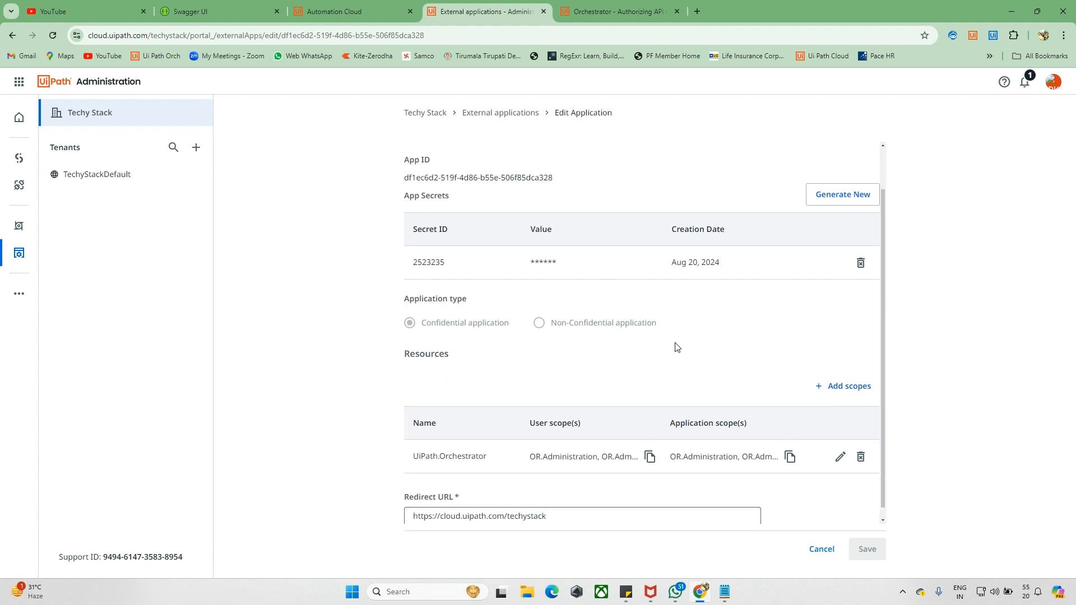
scroll(683, 313, "up", 1)
scroll(667, 302, "down", 1)
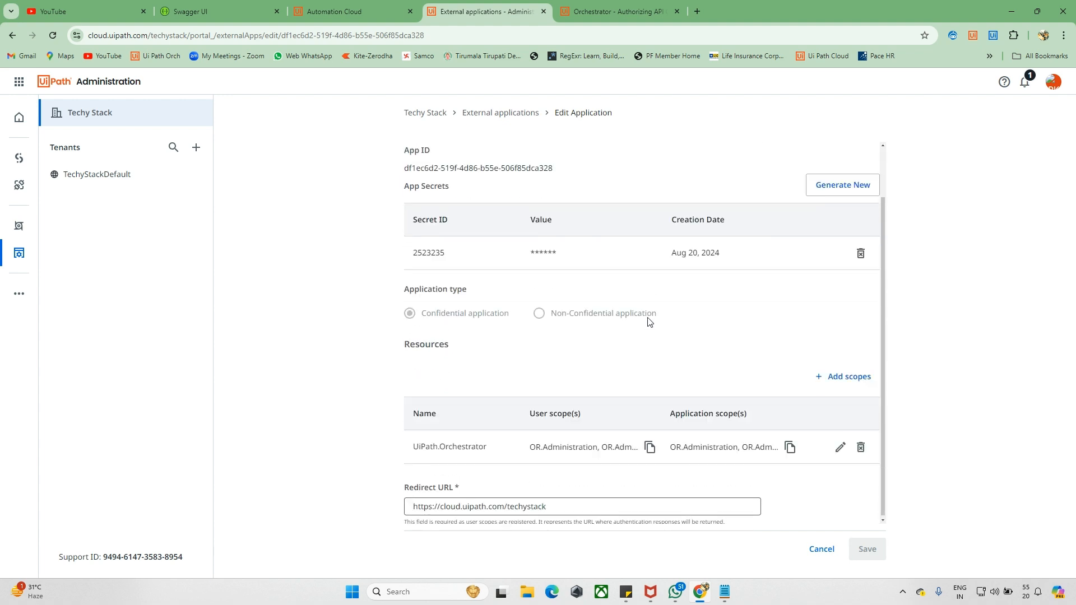
left_click(830, 190)
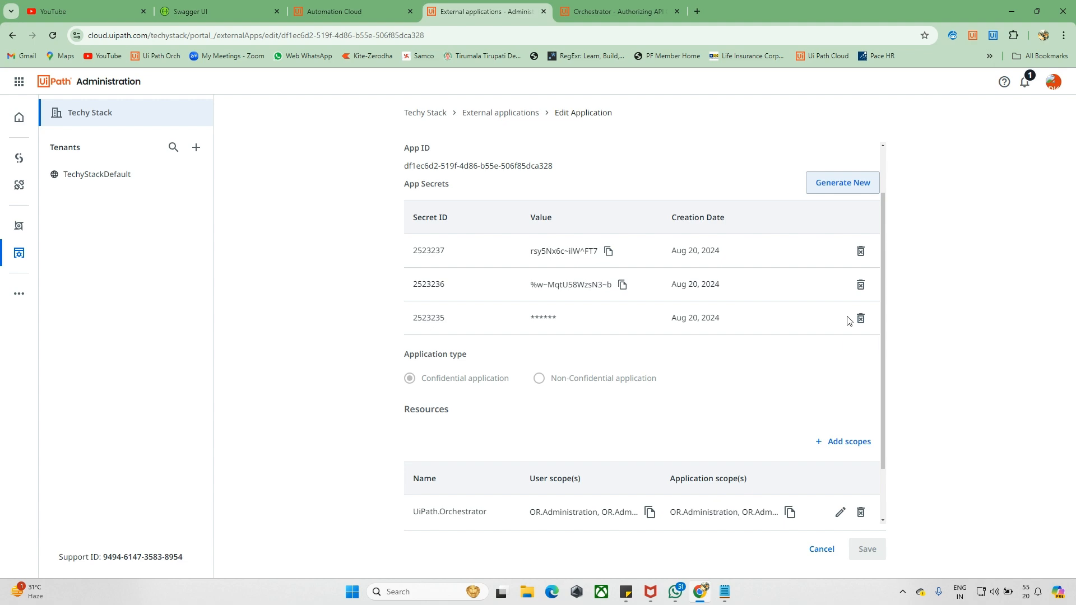
left_click(858, 318)
key("Return")
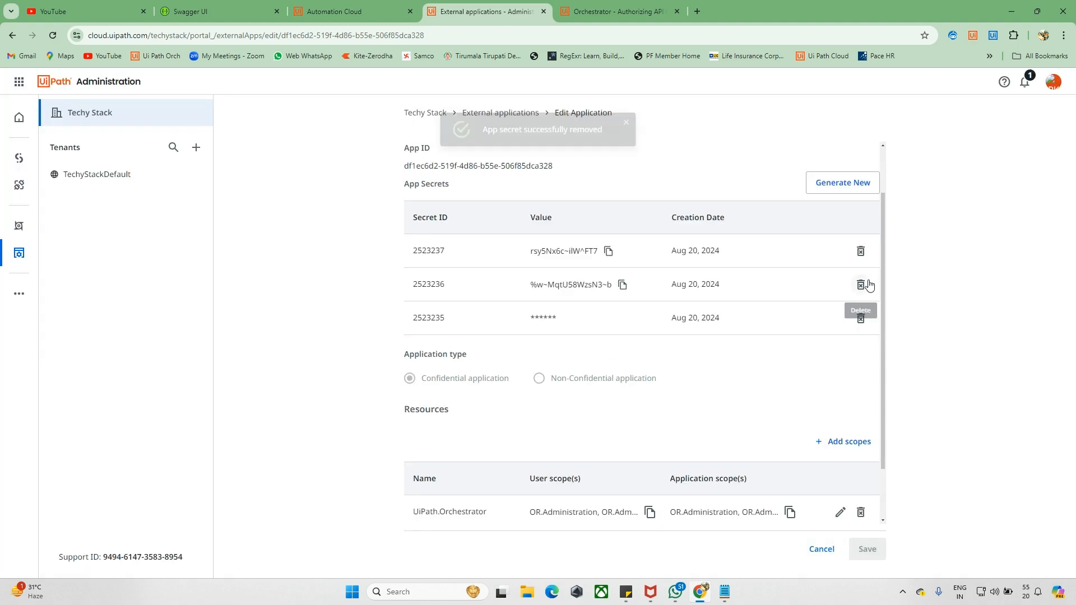
left_click(859, 285)
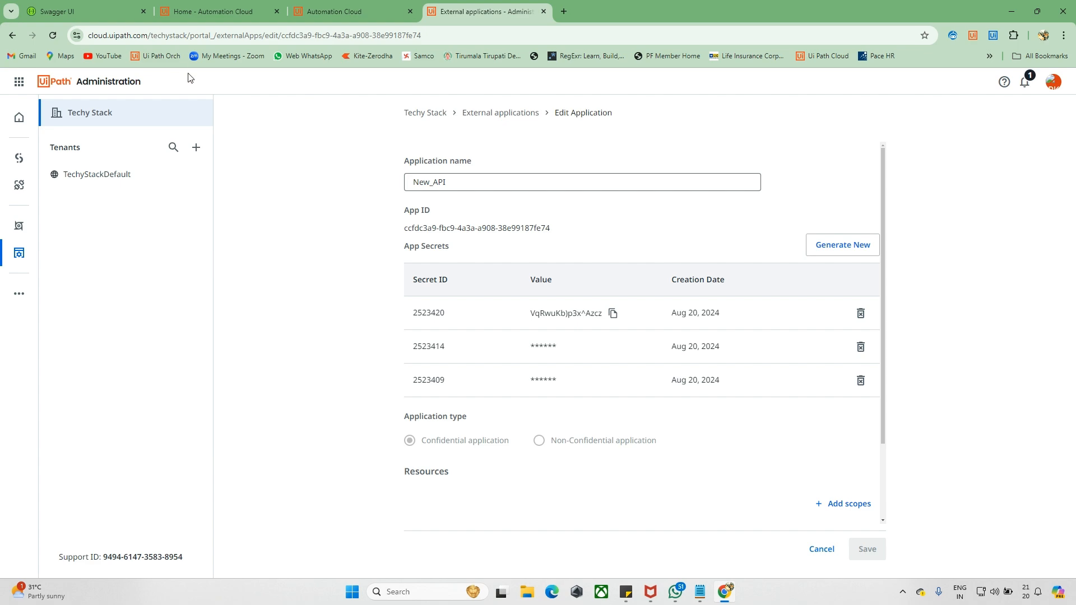
- Retry the client-credentials authorization, hit the 400 invalid_grant error, and reload the Swagger page
left_click(113, 12)
scroll(426, 328, "down", 2)
scroll(427, 328, "up", 2)
scroll(427, 330, "down", 3)
scroll(428, 330, "up", 2)
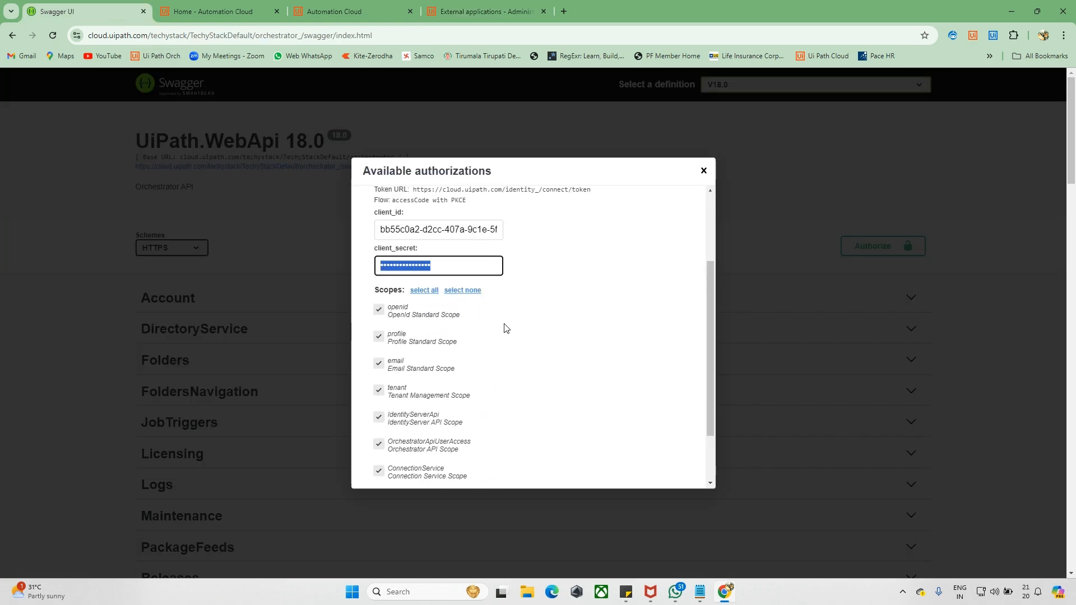
scroll(504, 328, "down", 2)
left_click(506, 463)
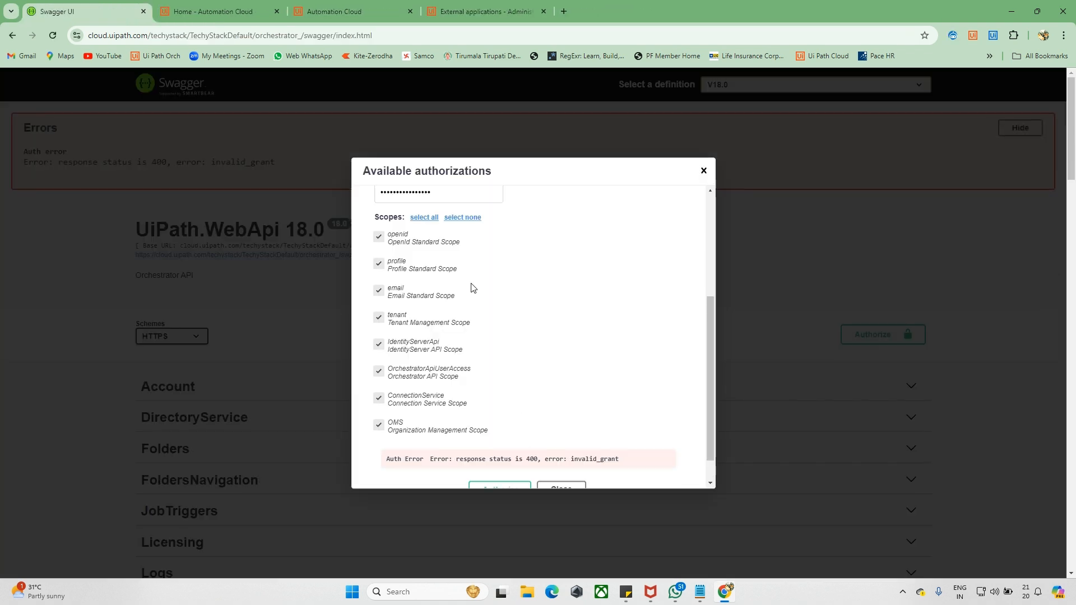
scroll(500, 357, "down", 1)
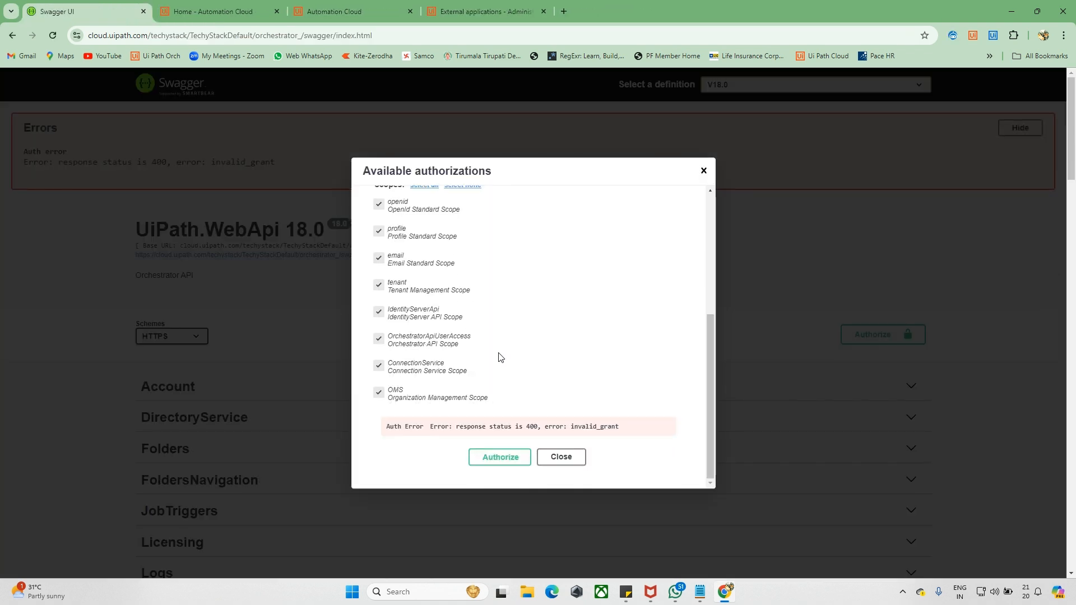
left_click(53, 35)
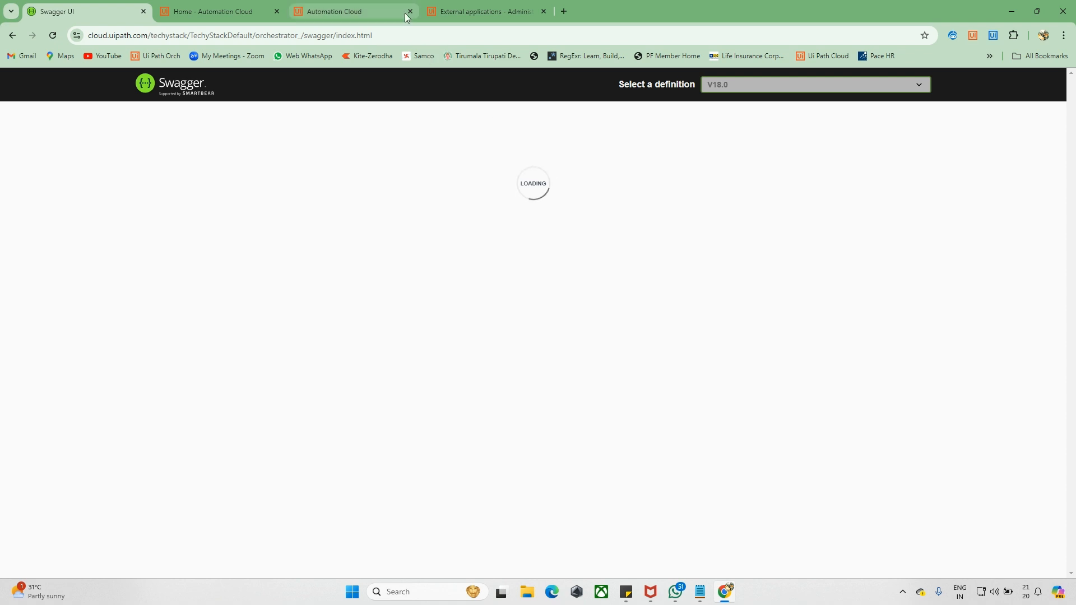
- Copy the external application's newest client secret value
left_click(485, 11)
left_click(612, 313)
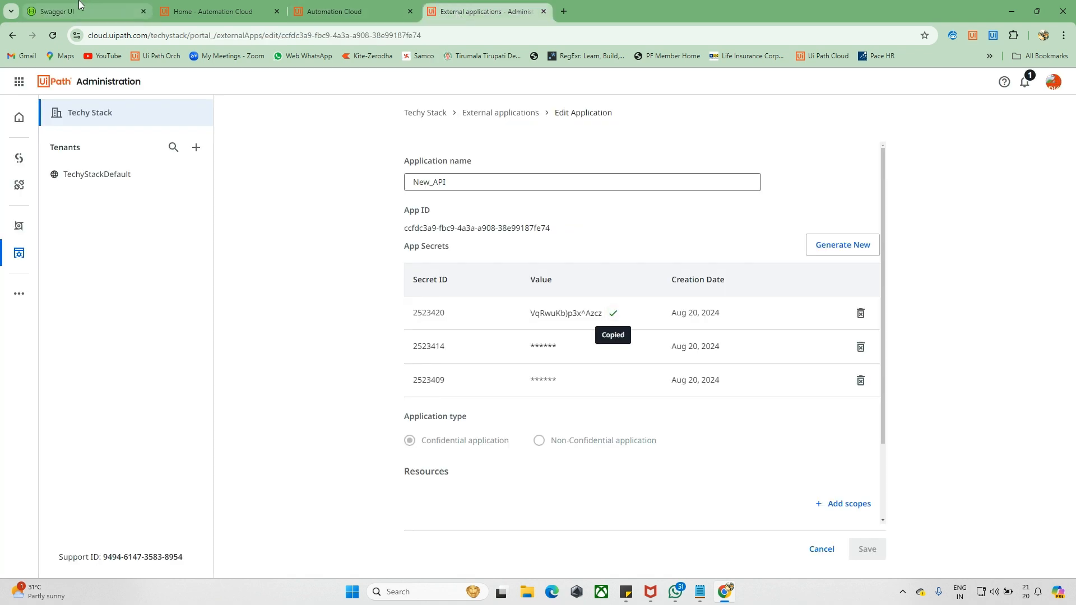
left_click(84, 11)
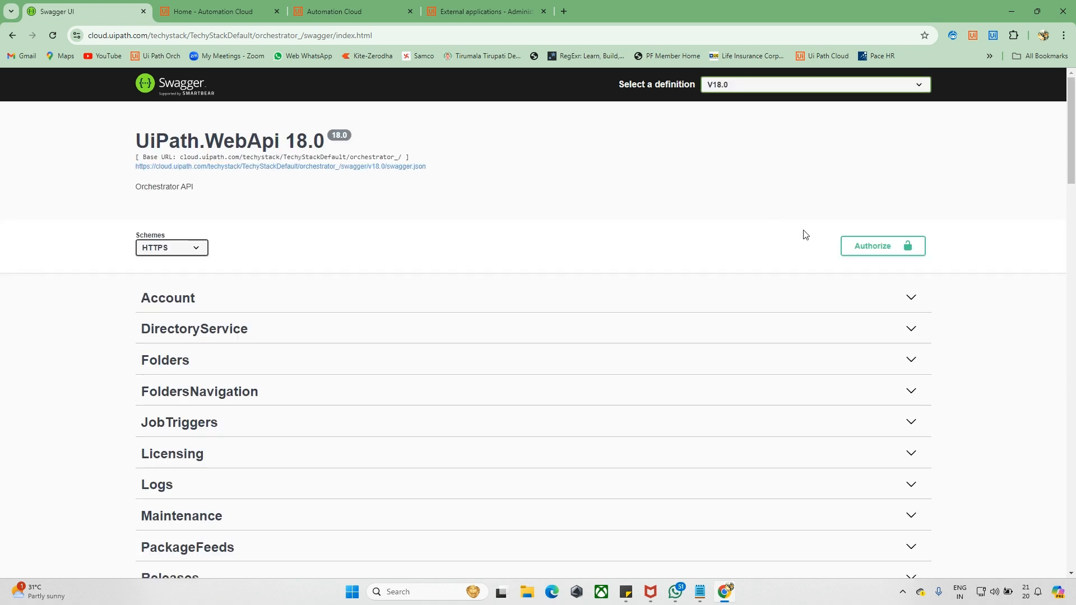
- Paste the new secret into Swagger's client_secret field, authorize, and close the dialog
left_click(876, 249)
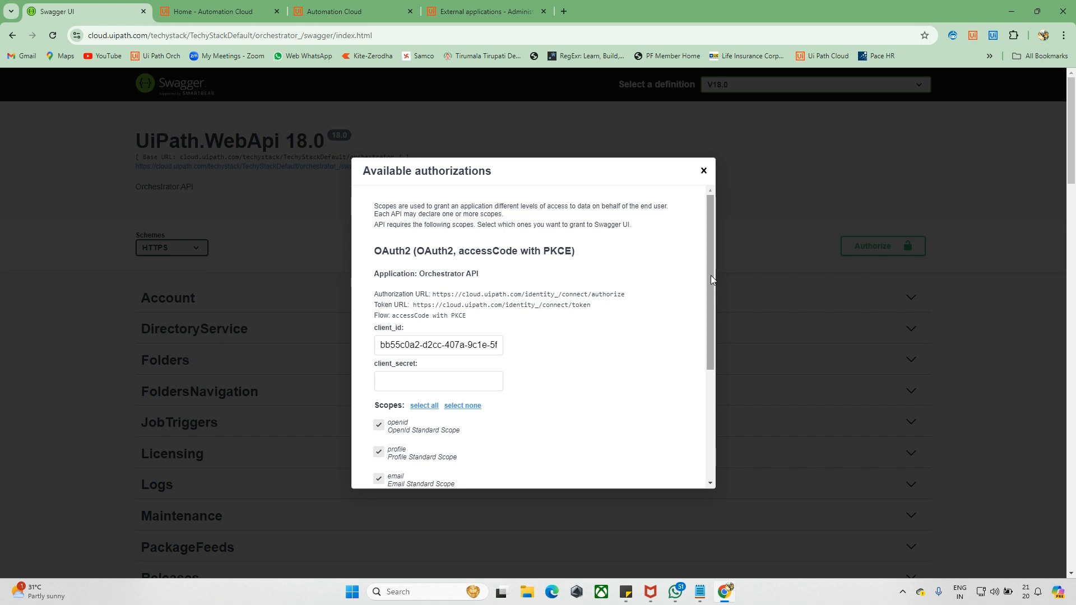
scroll(711, 274, "down", 1)
left_click(418, 325)
key("ctrl+v")
scroll(472, 323, "down", 3)
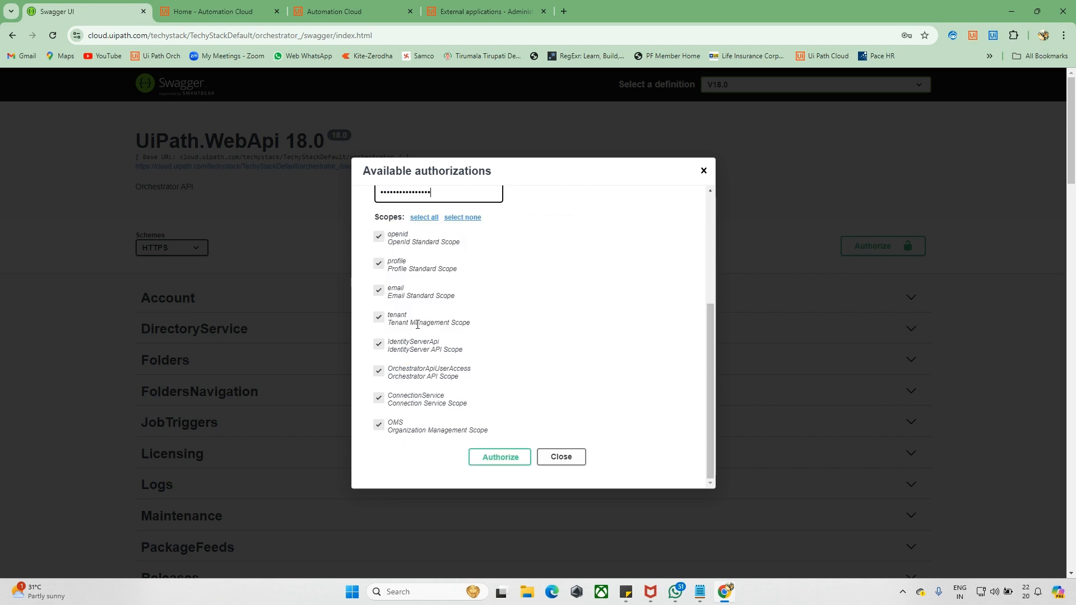
left_click(493, 459)
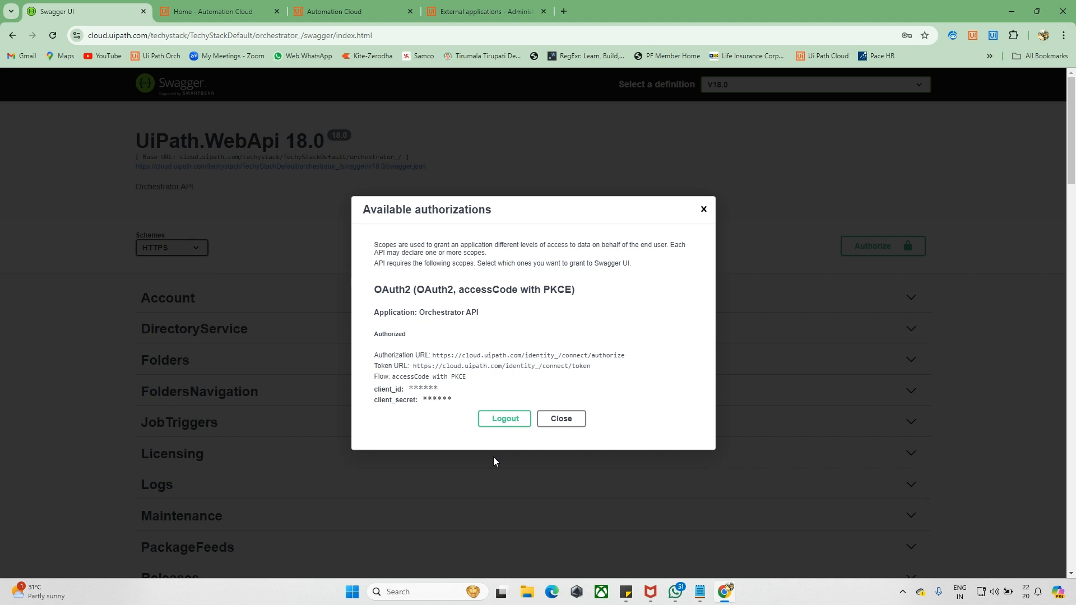
left_click_drag(433, 355, 671, 367)
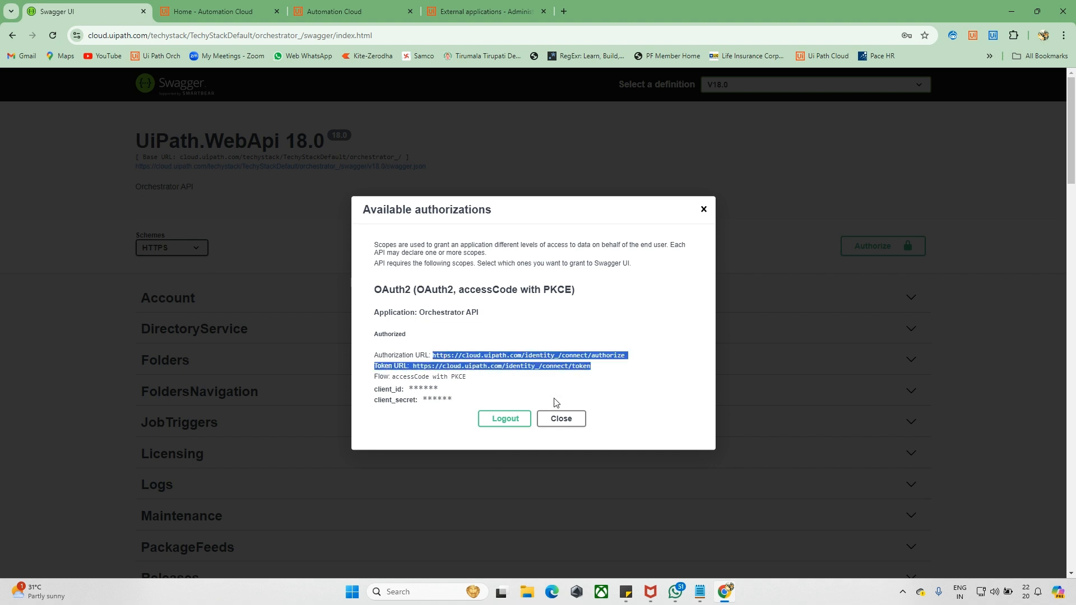
left_click(557, 419)
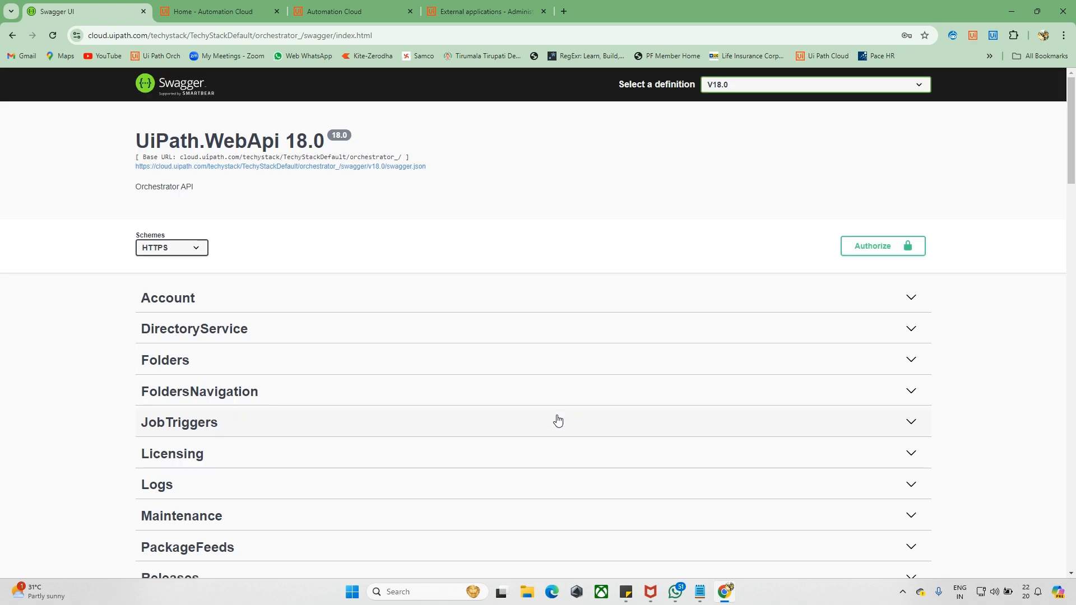
- Scroll through the Orchestrator API endpoint groups on the authorized page
scroll(285, 290, "down", 1)
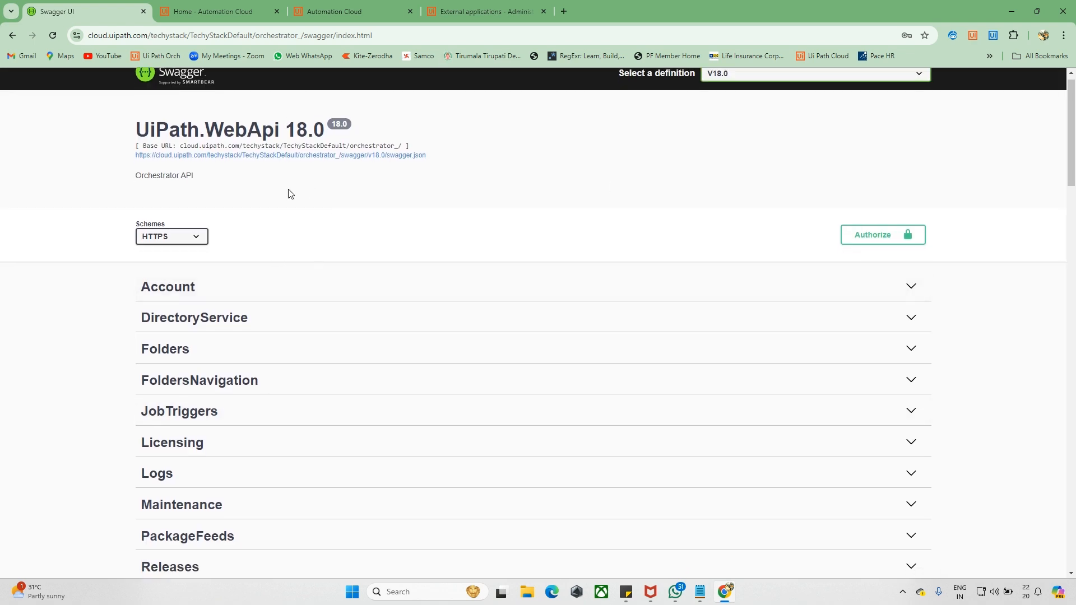
scroll(264, 218, "up", 1)
scroll(228, 305, "down", 5)
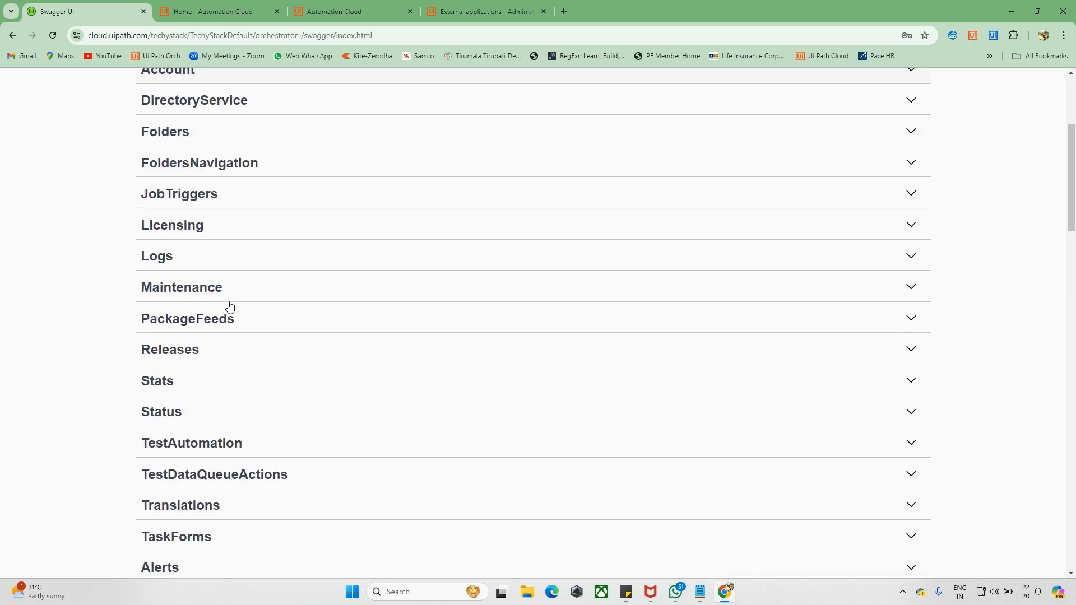
scroll(138, 300, "up", 3)
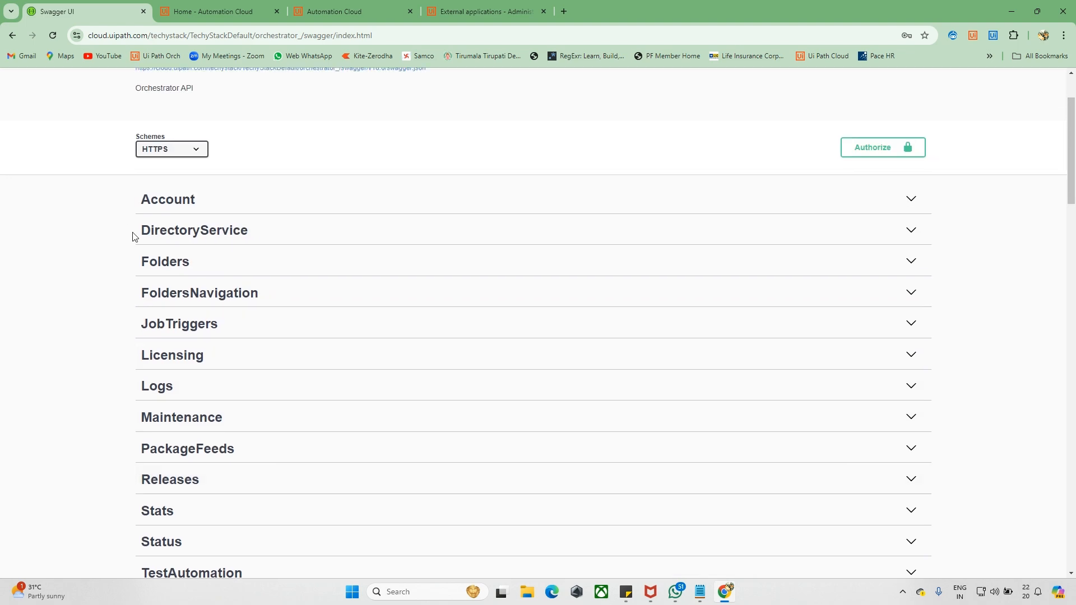
scroll(132, 236, "down", 10)
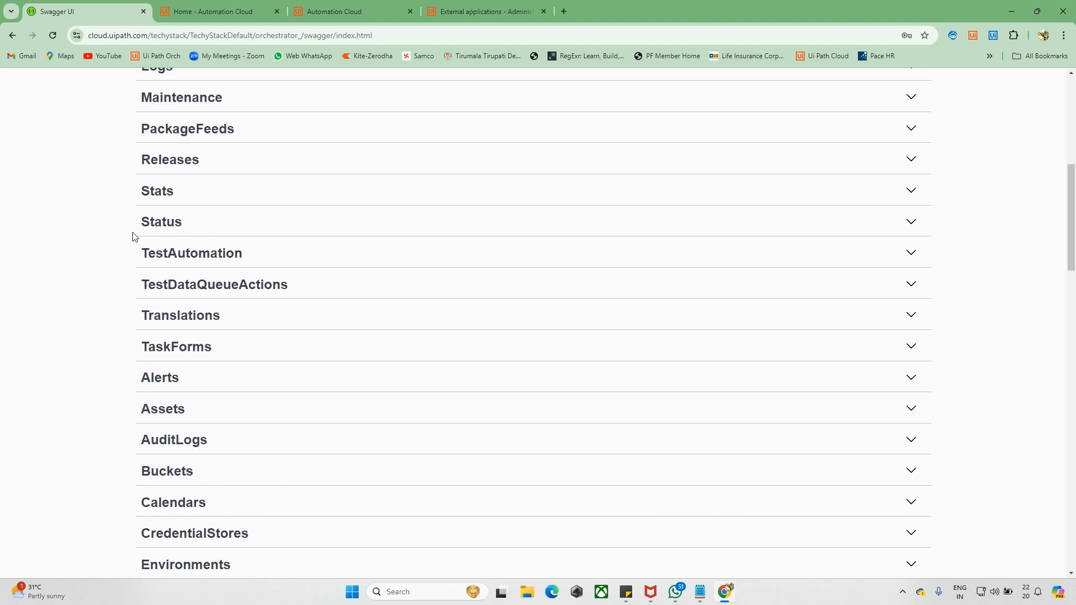
scroll(133, 236, "down", 9)
scroll(133, 236, "up", 20)
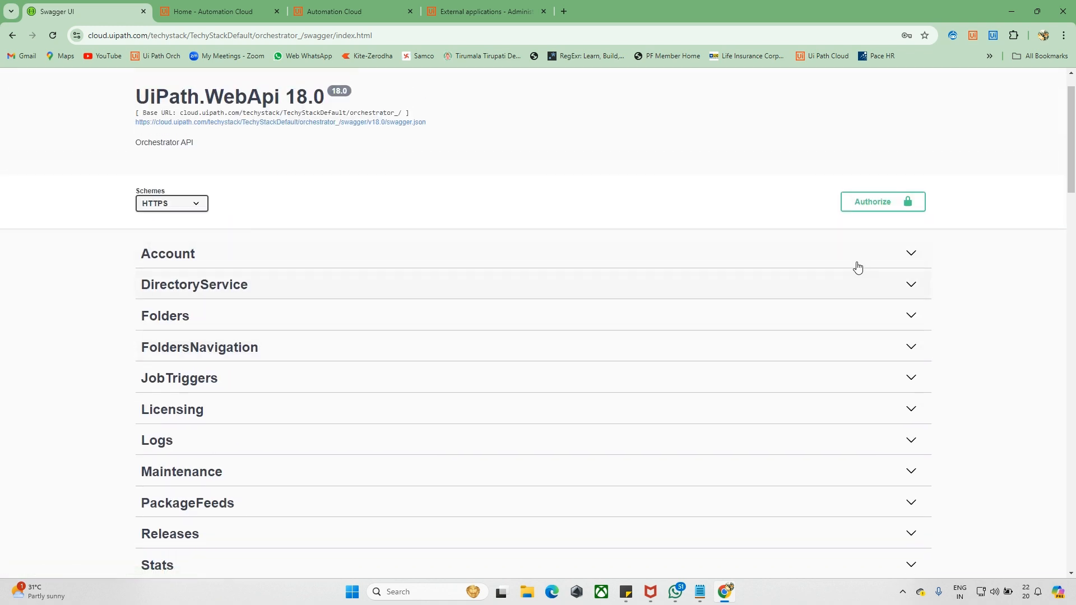
- Inspect and collapse the Account endpoints, then expand the Folders section
left_click(902, 266)
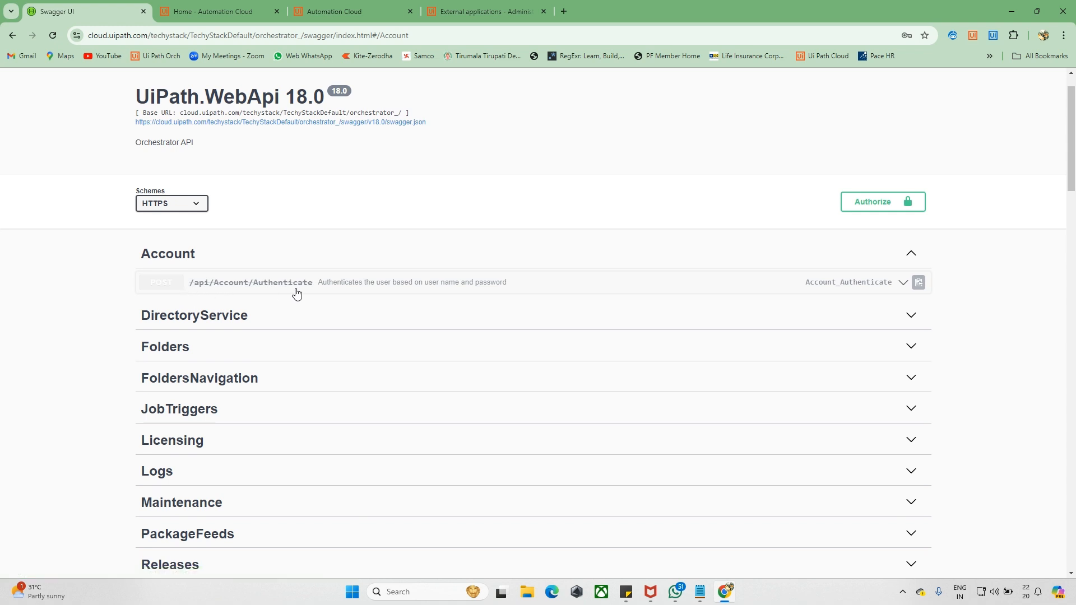
scroll(209, 363, "down", 2)
scroll(143, 403, "down", 2)
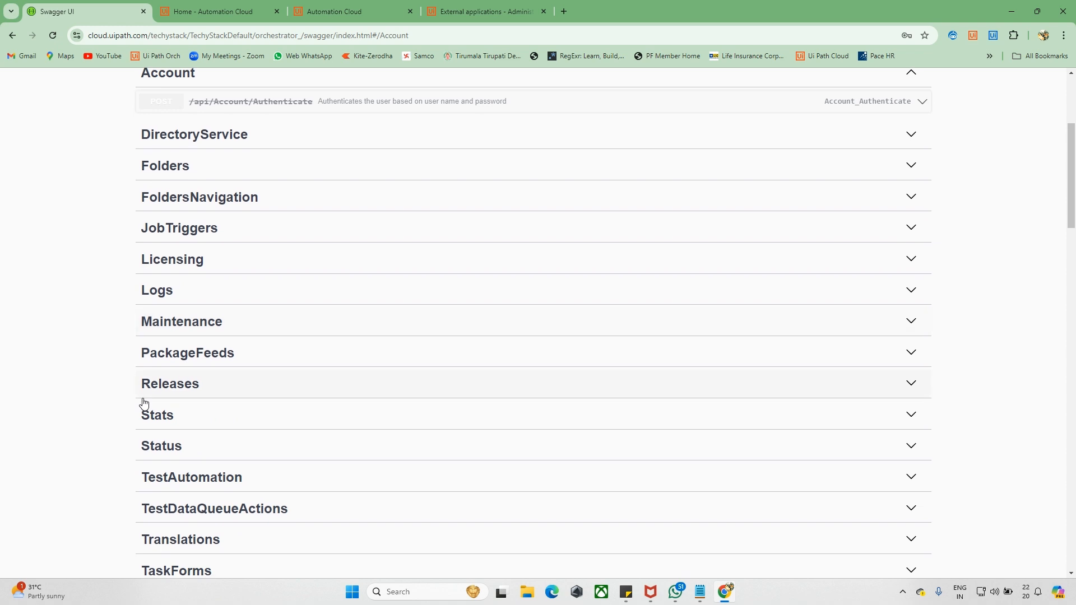
scroll(126, 421, "down", 3)
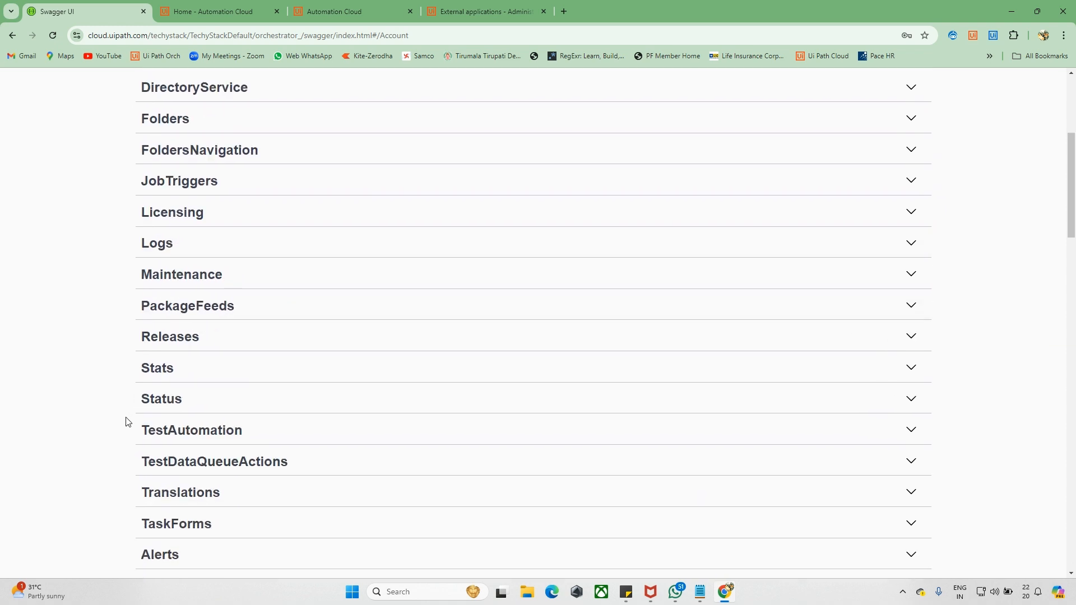
scroll(126, 422, "up", 7)
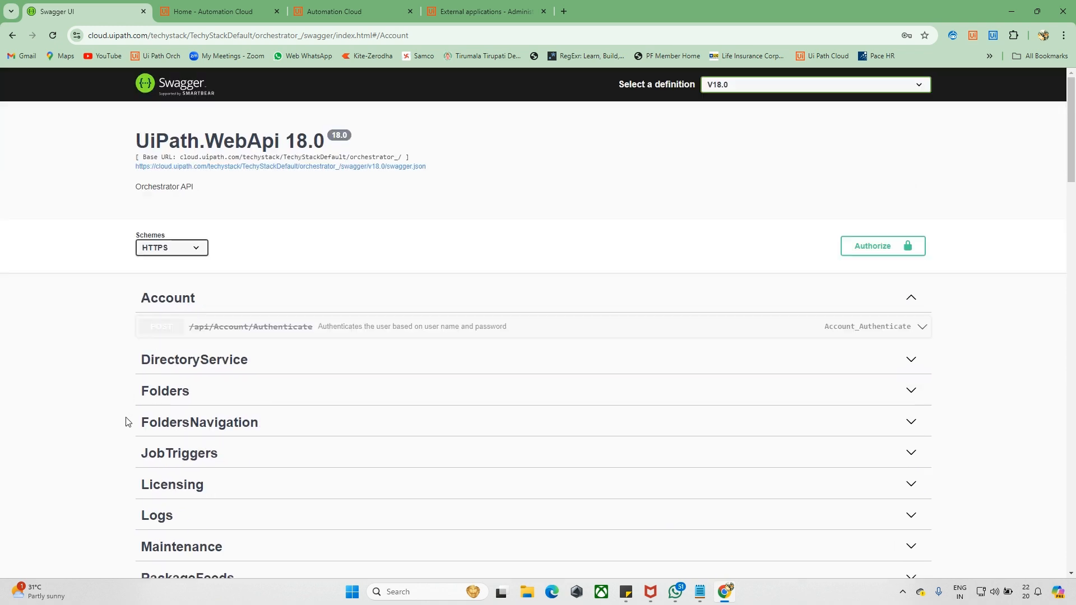
left_click(910, 299)
scroll(332, 385, "down", 3)
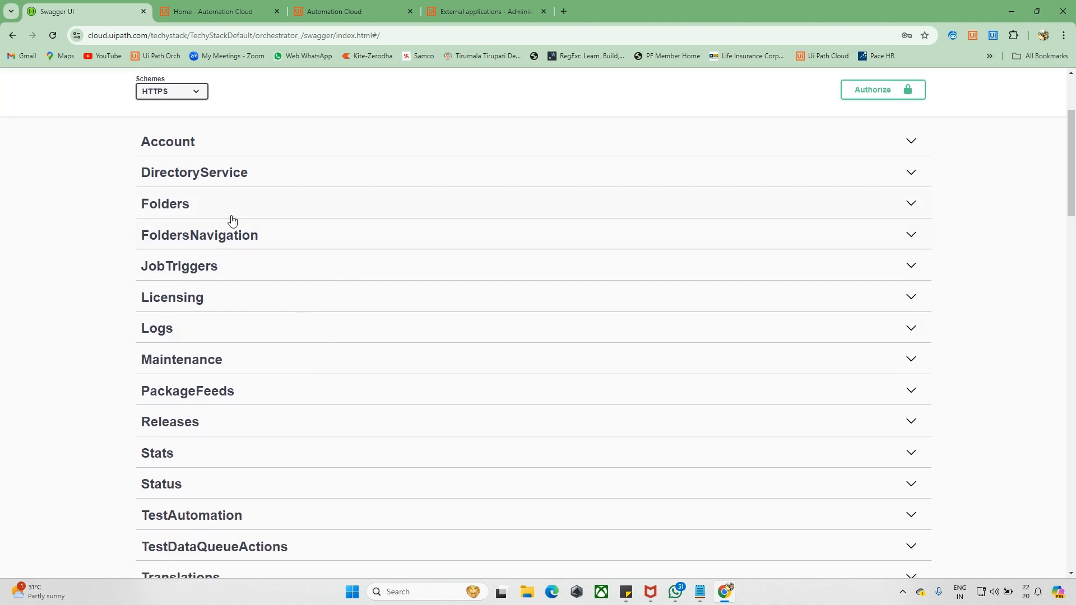
left_click(231, 214)
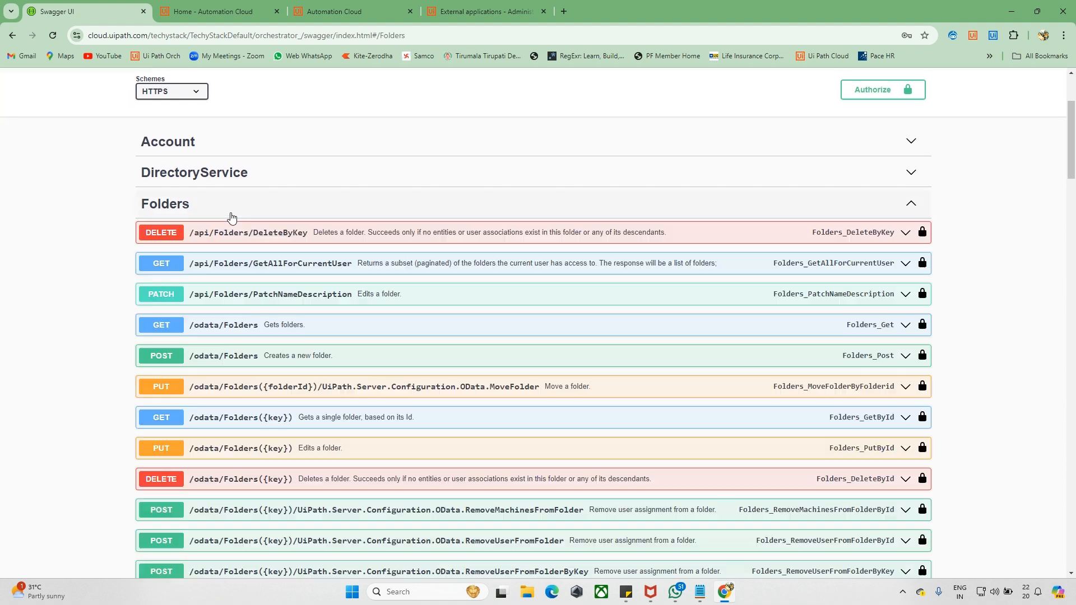
- Expand GET /api/Folders/GetAllForCurrentUser and enable Try it out, checking the take and skip fields
left_click(173, 267)
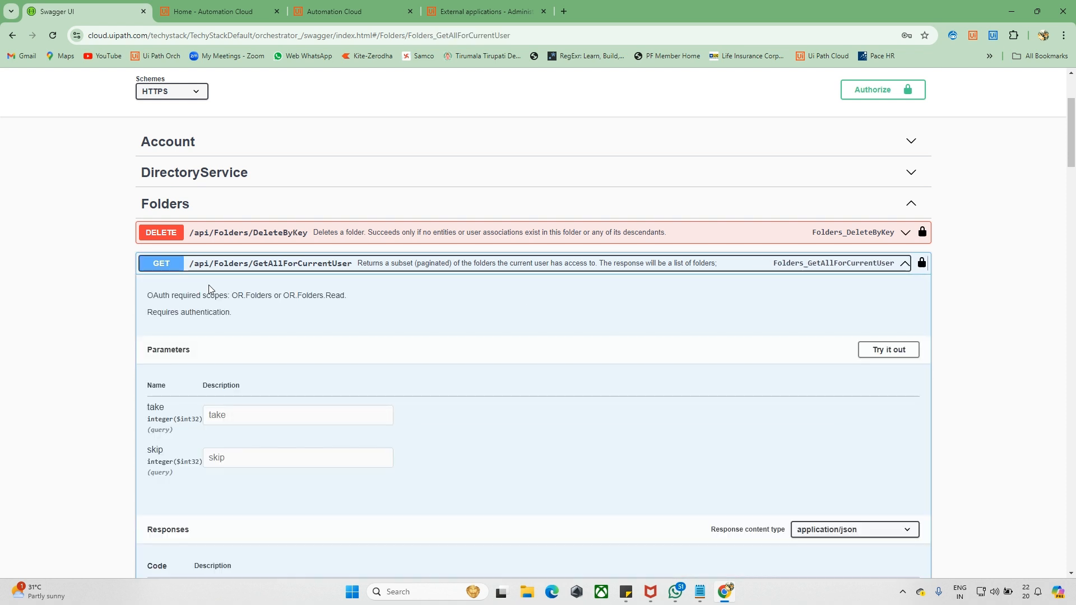
scroll(171, 224, "down", 1)
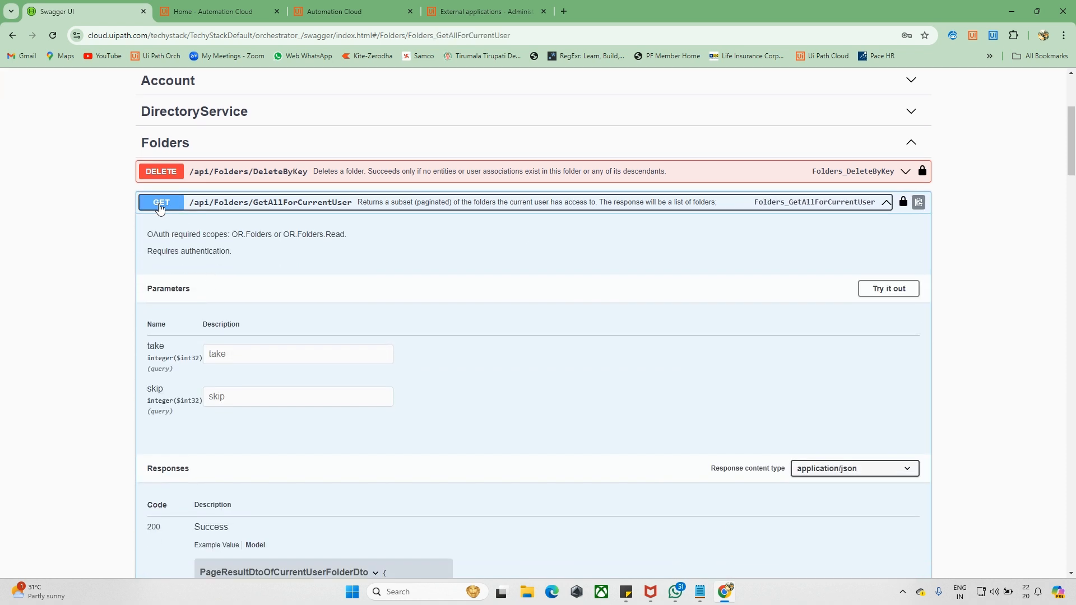
scroll(487, 276, "down", 1)
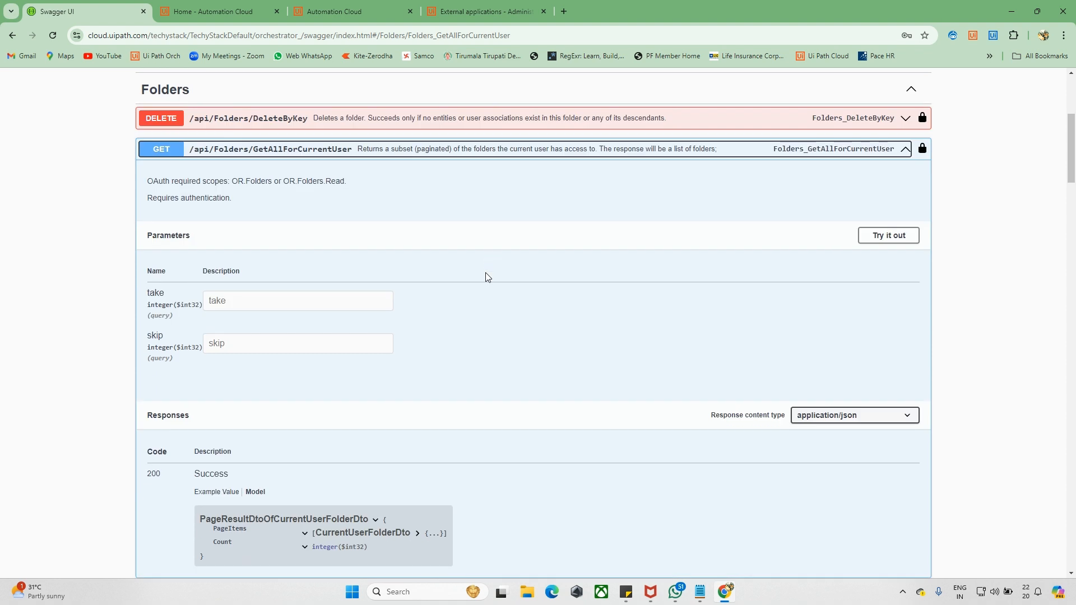
left_click(888, 236)
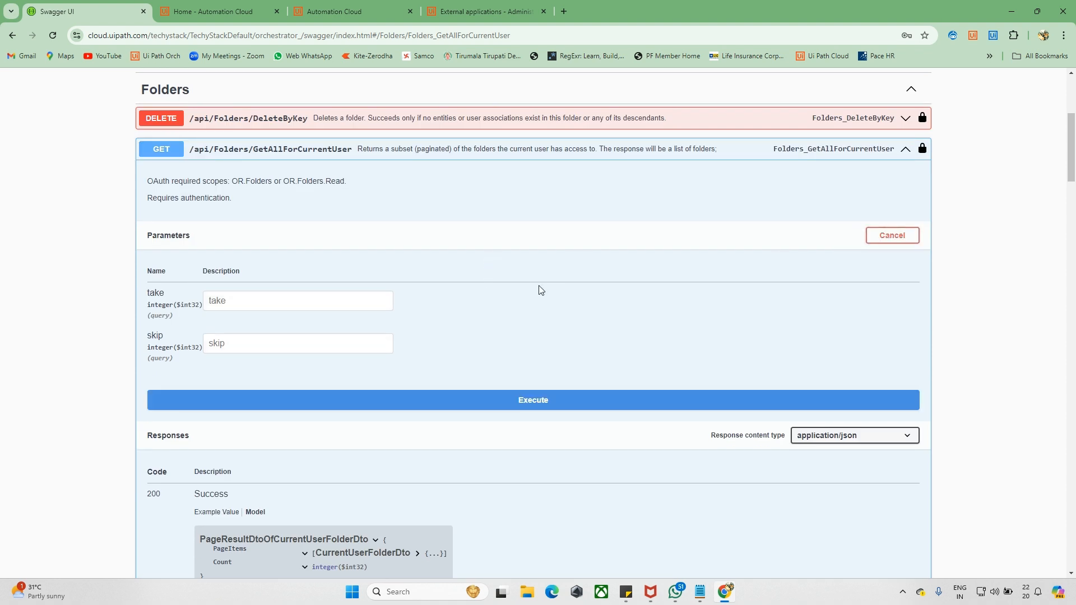
scroll(539, 290, "down", 1)
left_click(245, 247)
left_click(229, 291)
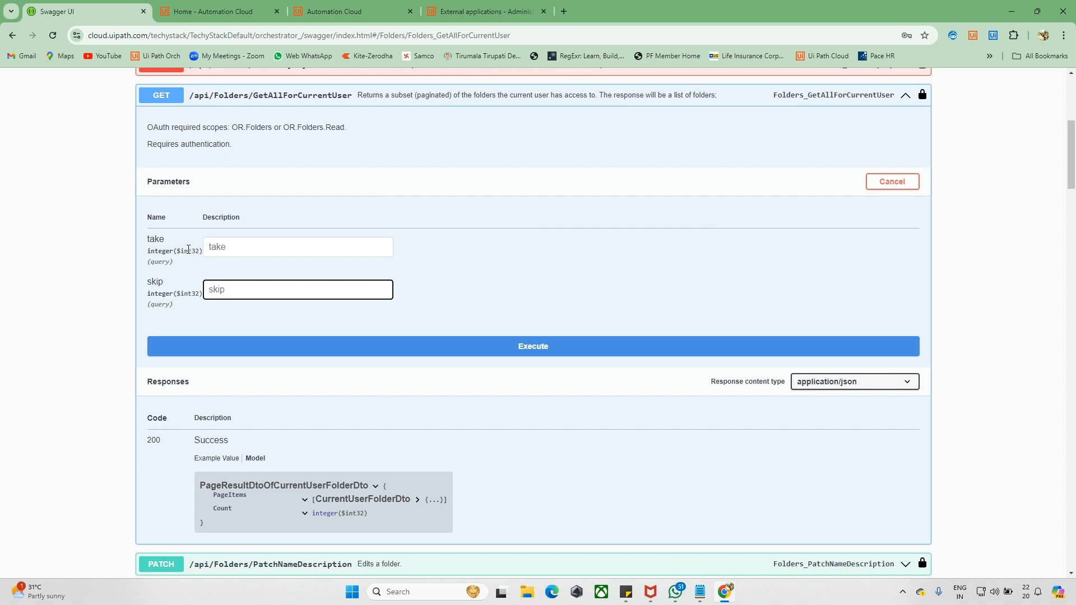
- Execute the request and review the two returned folders, personal workspace and Shared
scroll(222, 234, "down", 2)
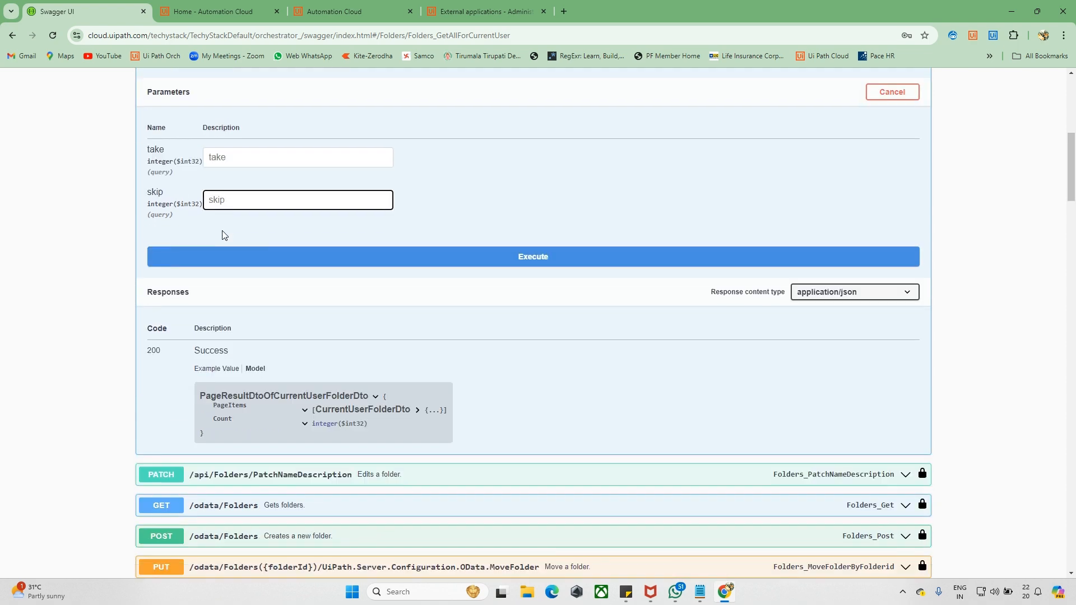
left_click(331, 255)
scroll(391, 296, "down", 4)
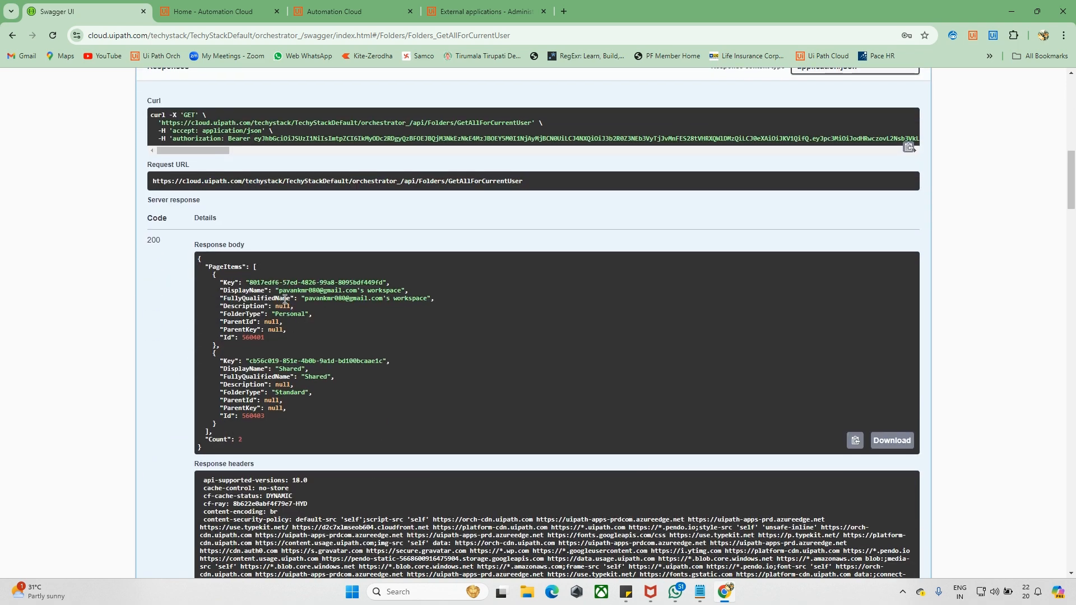
scroll(286, 300, "up", 7)
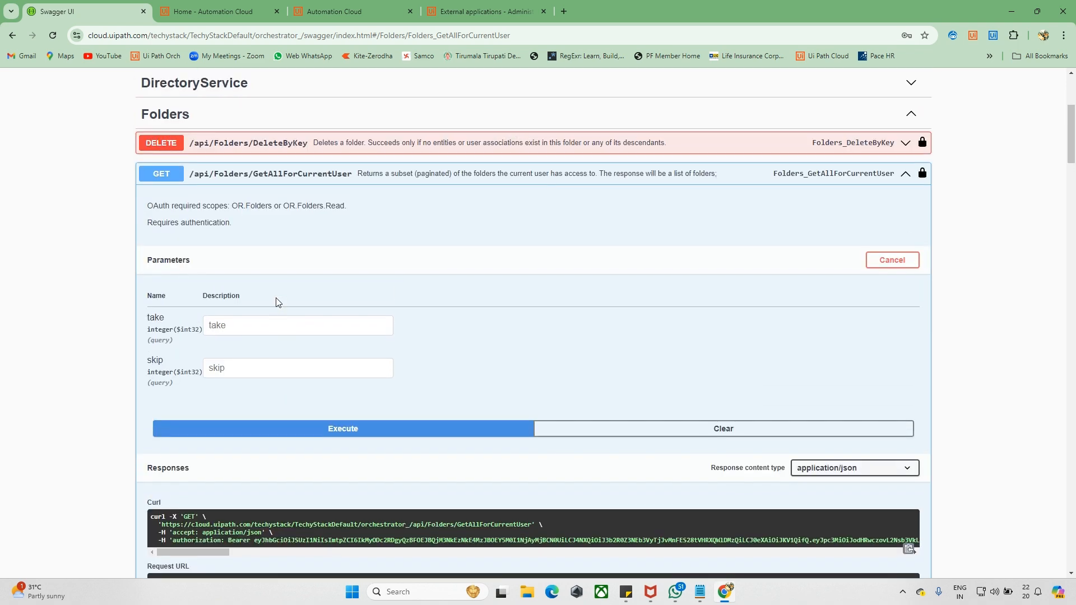
scroll(276, 302, "down", 7)
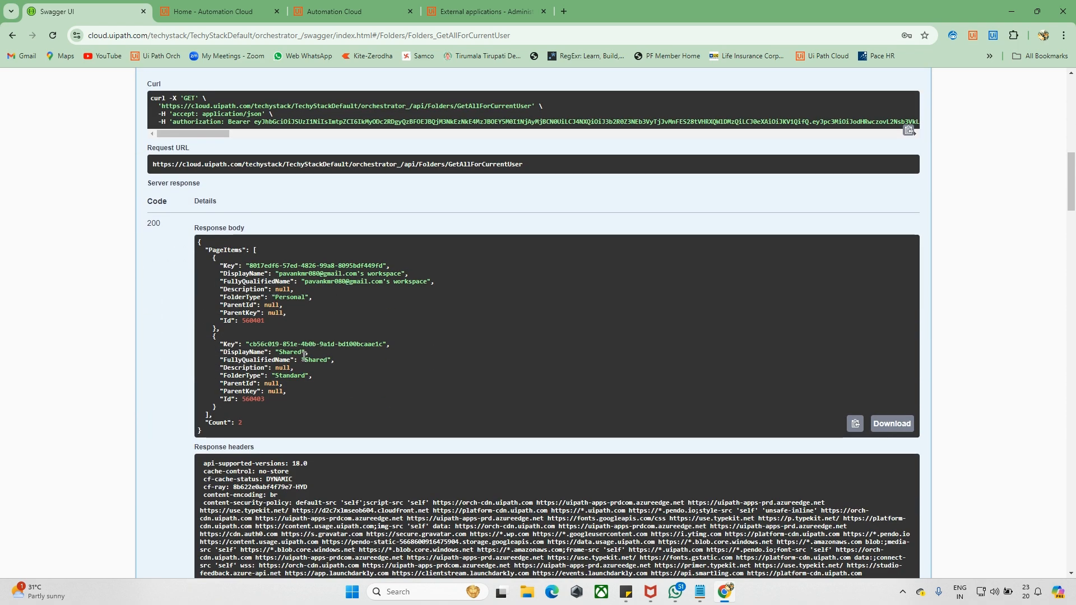
- Open Orchestrator from Automation Cloud Home and close the leftover Automation Cloud and External applications tabs
left_click(192, 11)
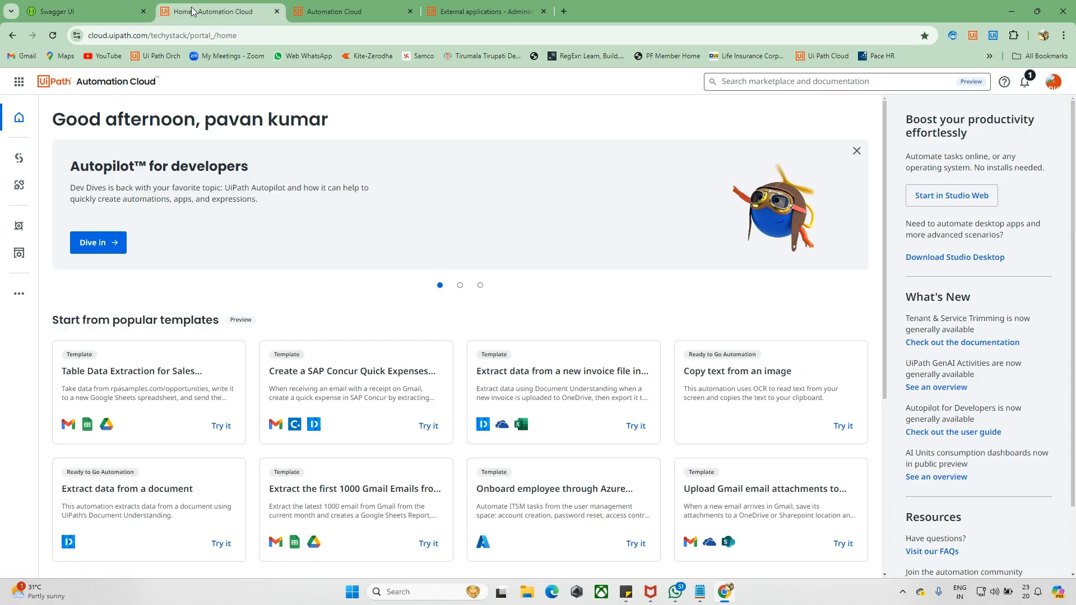
left_click(20, 227)
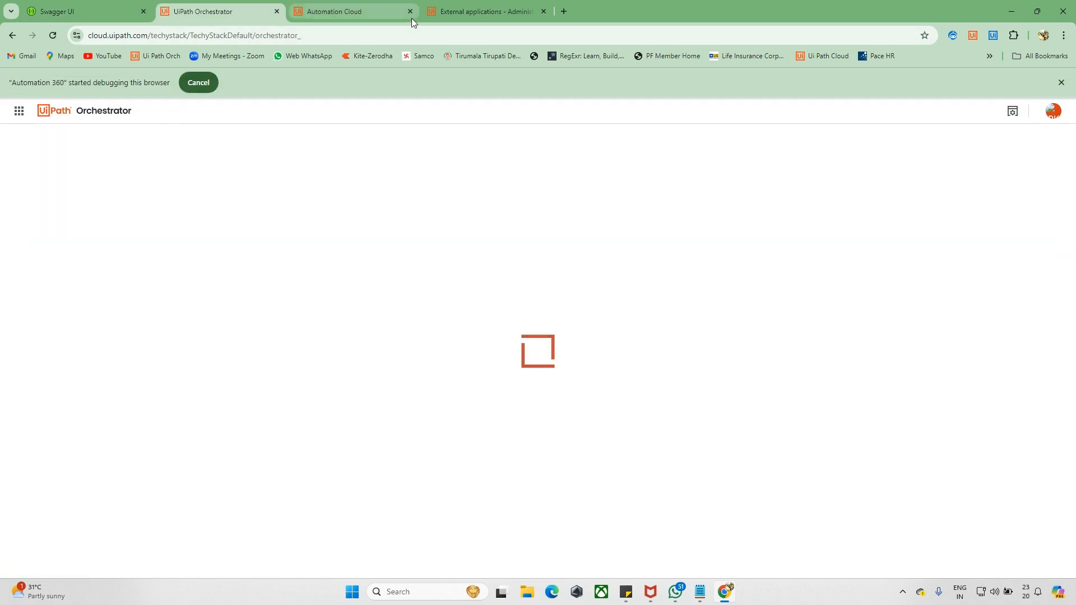
left_click(411, 18)
left_click(411, 18)
left_click(412, 13)
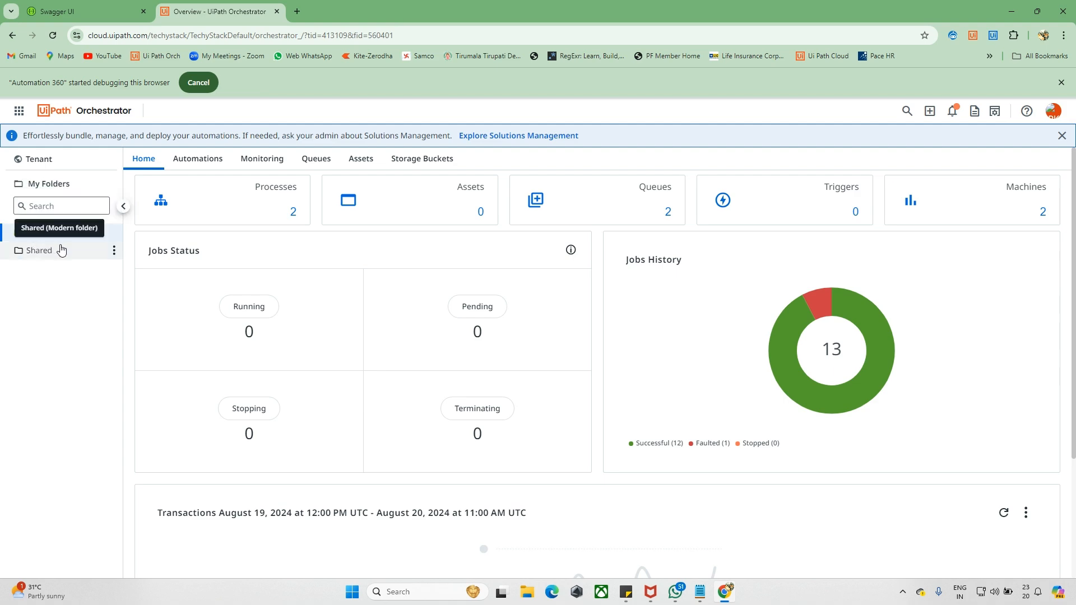
- Review the Shared folder's name and the Personal folder type in the Swagger response
left_click(78, 11)
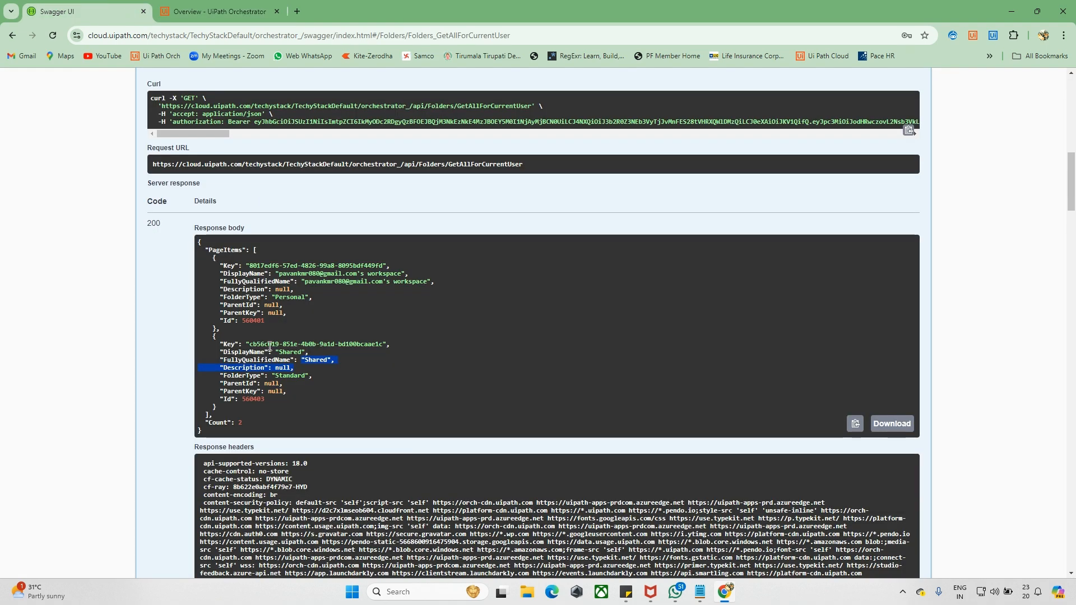
left_click_drag(336, 360, 289, 352)
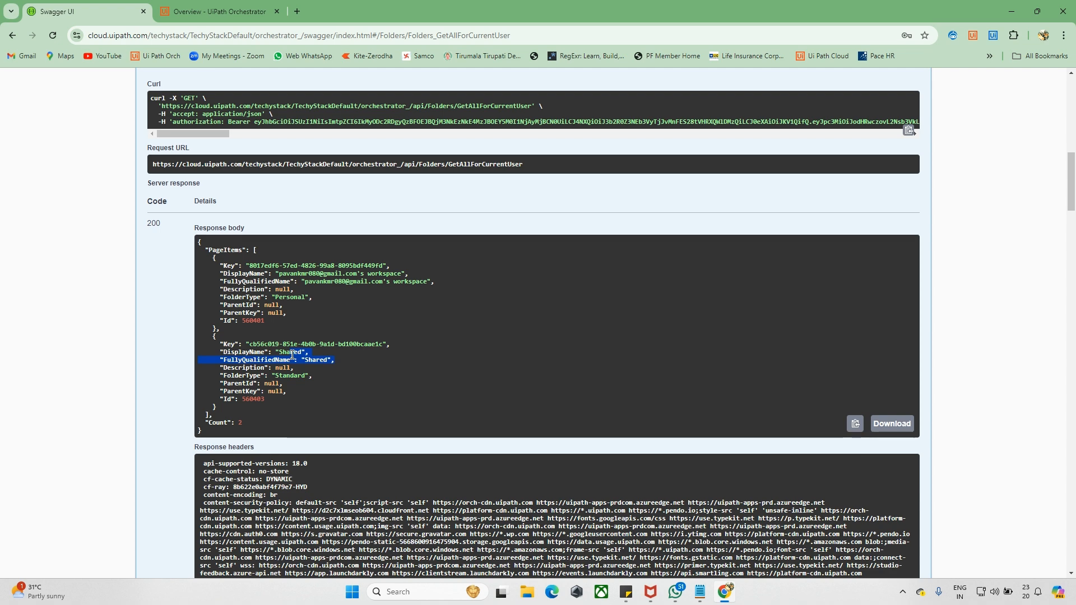
left_click_drag(310, 298, 266, 297)
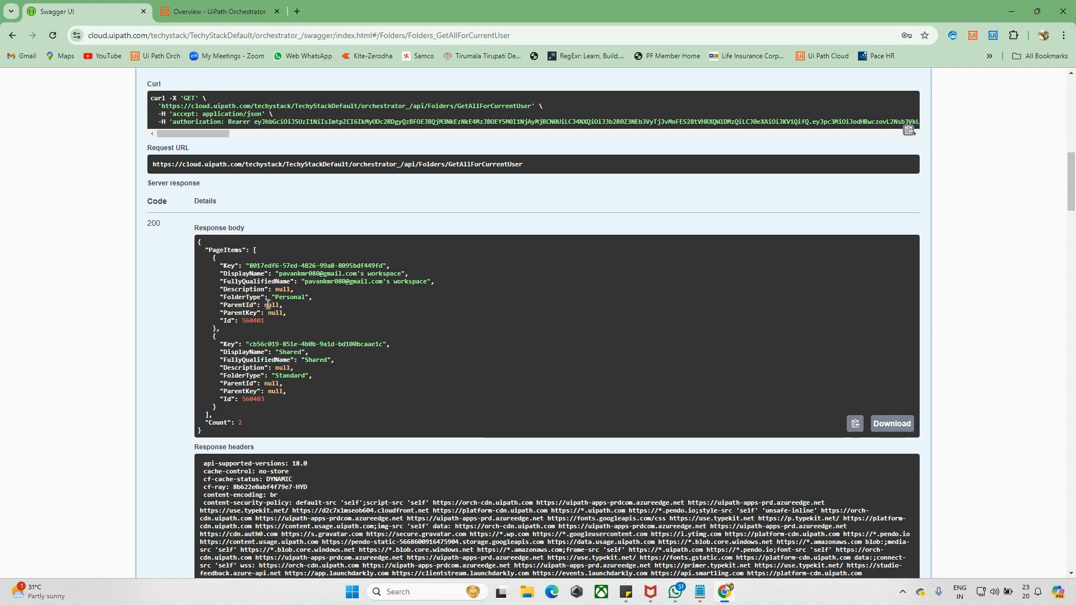
- Open the My Workspace actions menu and its Add submenu in Orchestrator
left_click(218, 11)
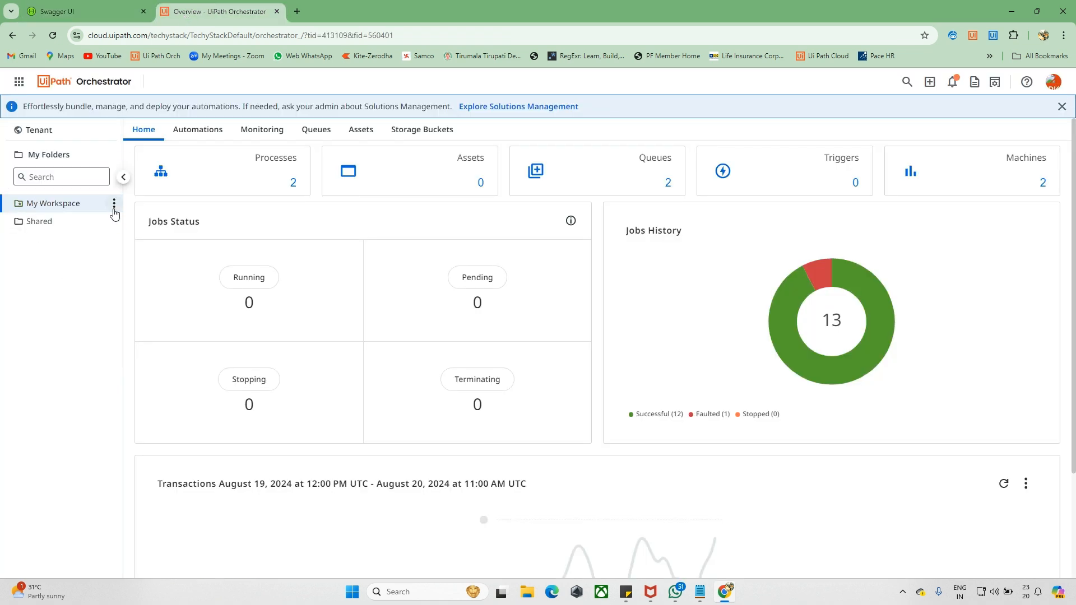
left_click(114, 206)
mouse_move(175, 264)
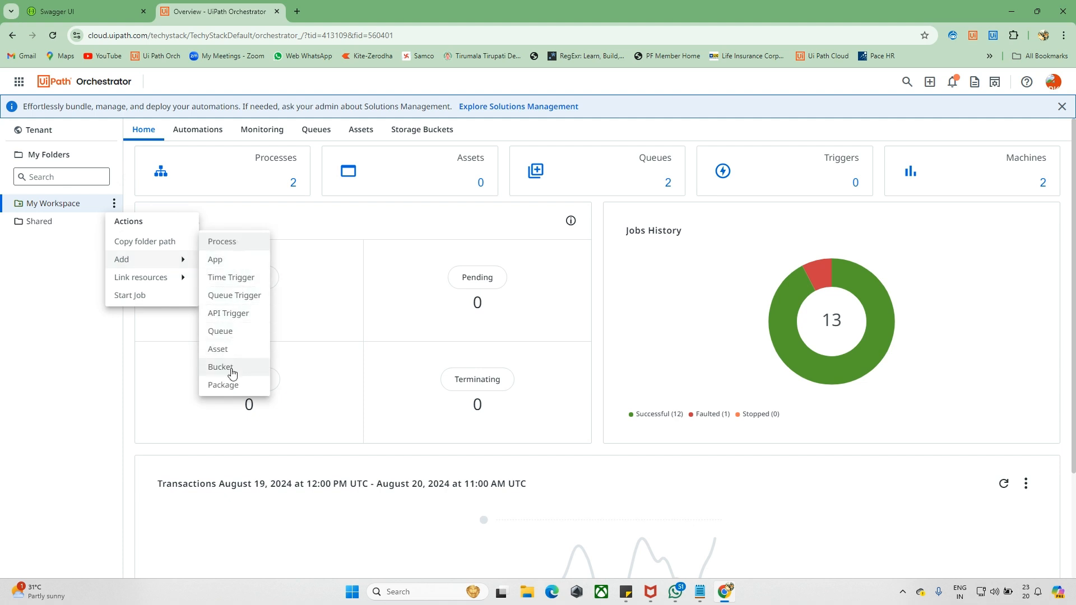
- Dismiss the My Workspace menu and go to the tenant's Folders page
right_click(60, 240)
left_click(20, 247)
left_click(20, 247)
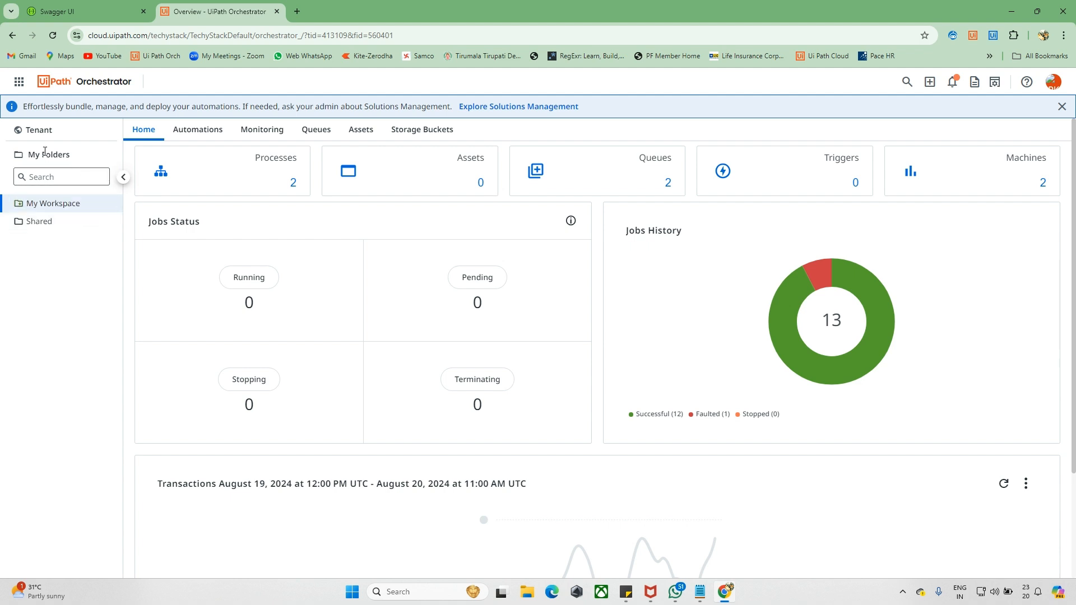
left_click(59, 136)
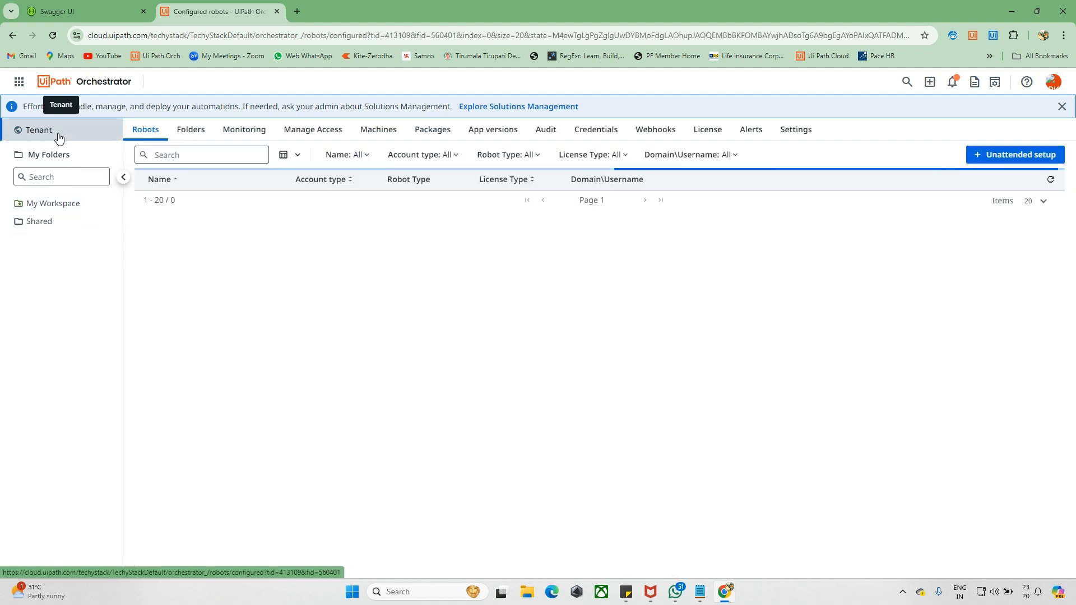
left_click(191, 130)
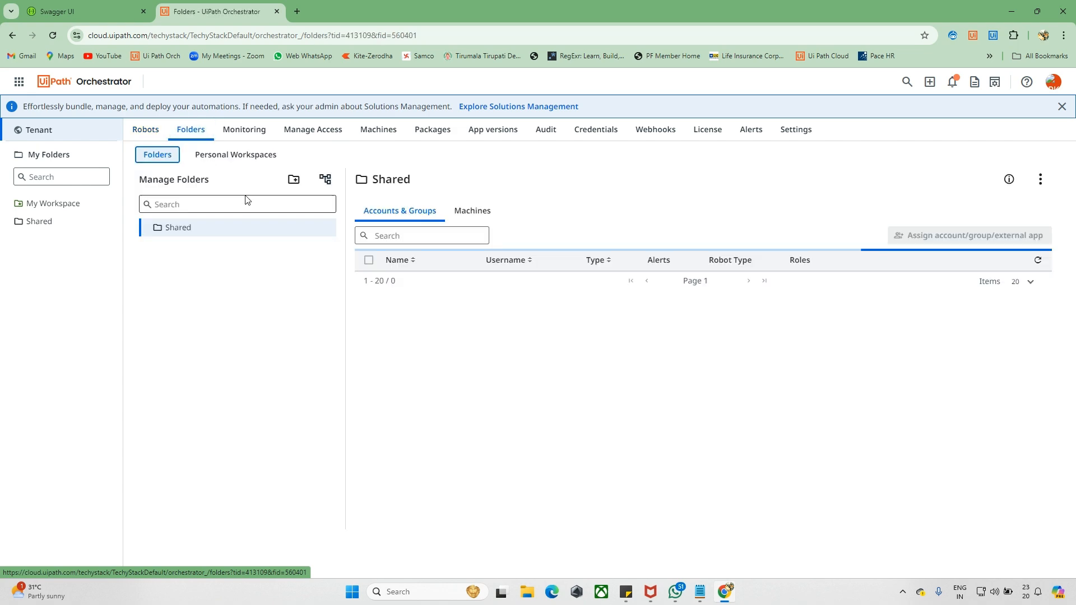
- Create a new folder named Test_Folder
left_click(293, 179)
type("Test_Folder")
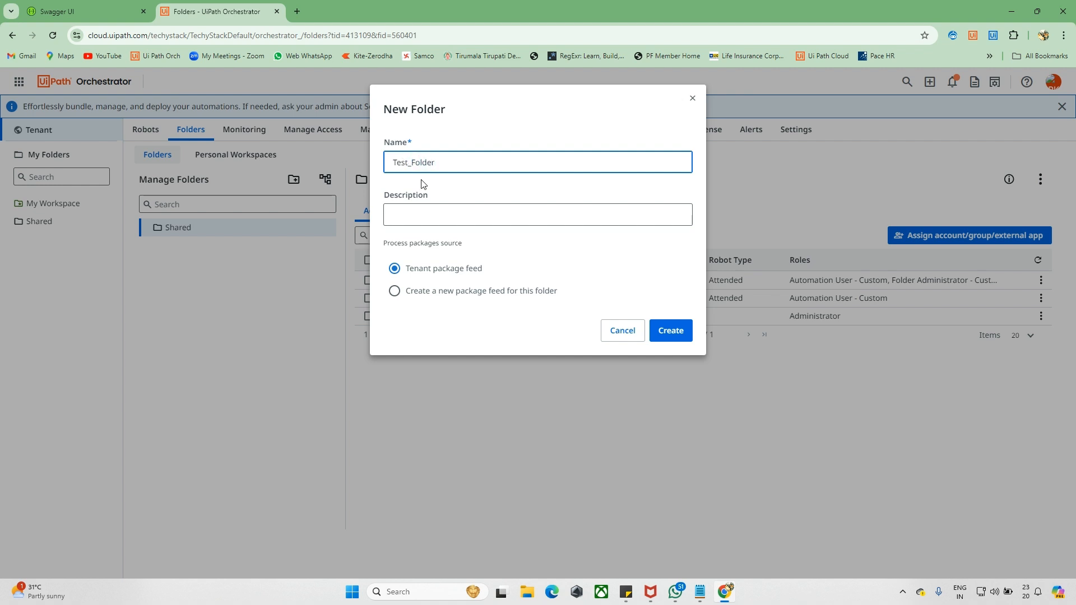
left_click(448, 214)
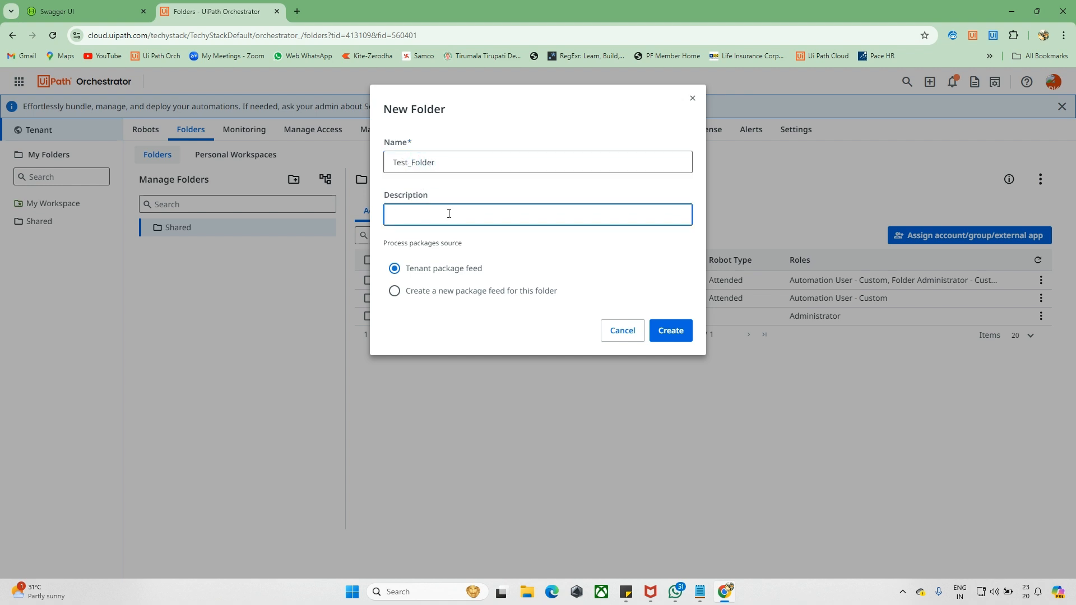
left_click(673, 331)
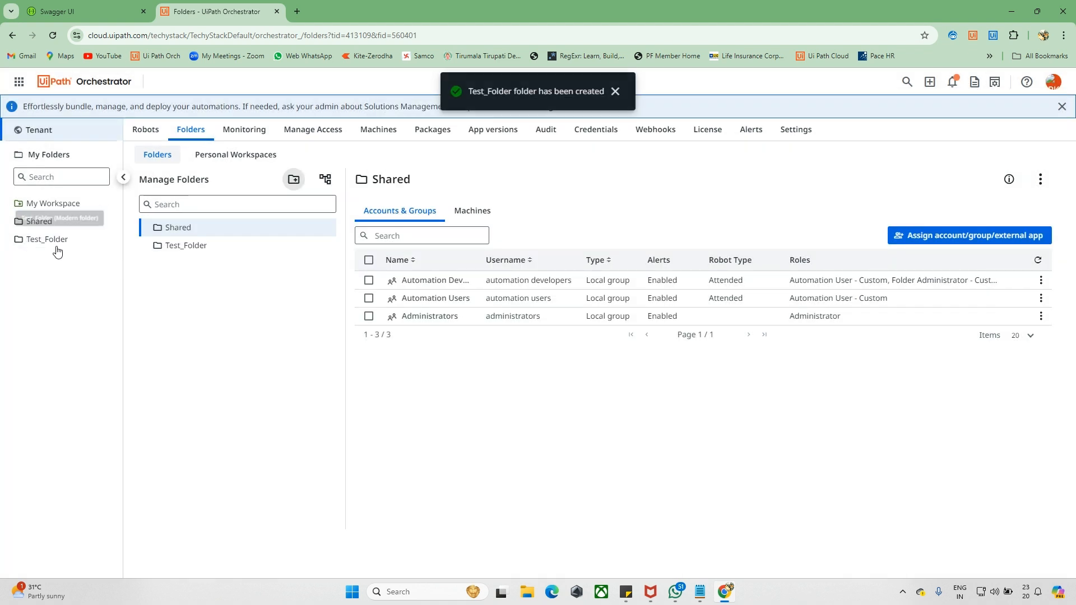
left_click(108, 5)
- Re-execute GetAllForCurrentUser and find the Test_Folder entry in the response, count now 3
scroll(175, 203, "up", 4)
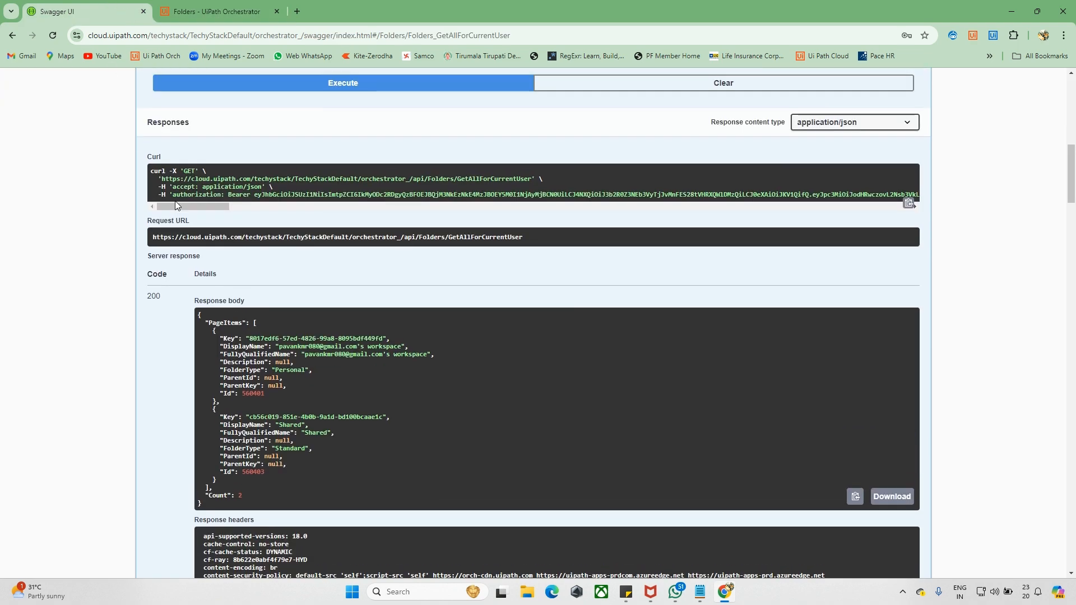
left_click(376, 158)
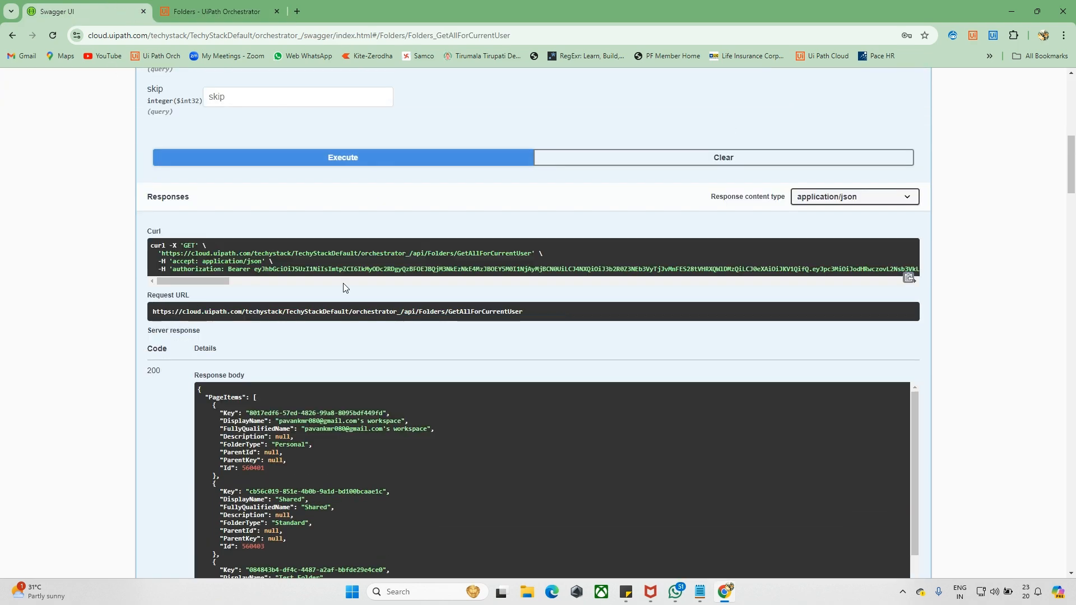
scroll(343, 283, "down", 6)
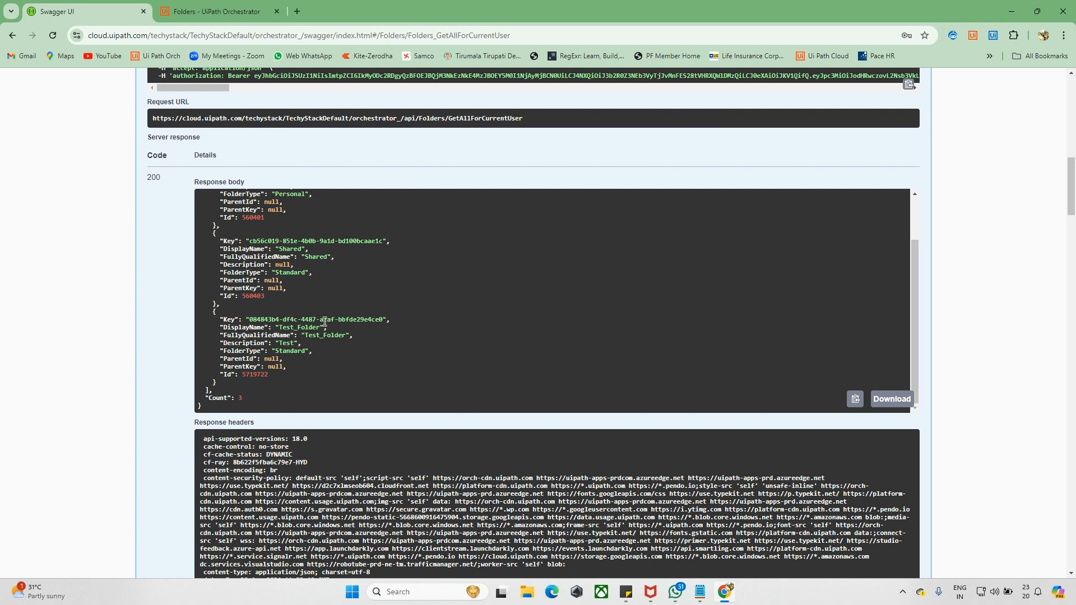
scroll(327, 327, "up", 1)
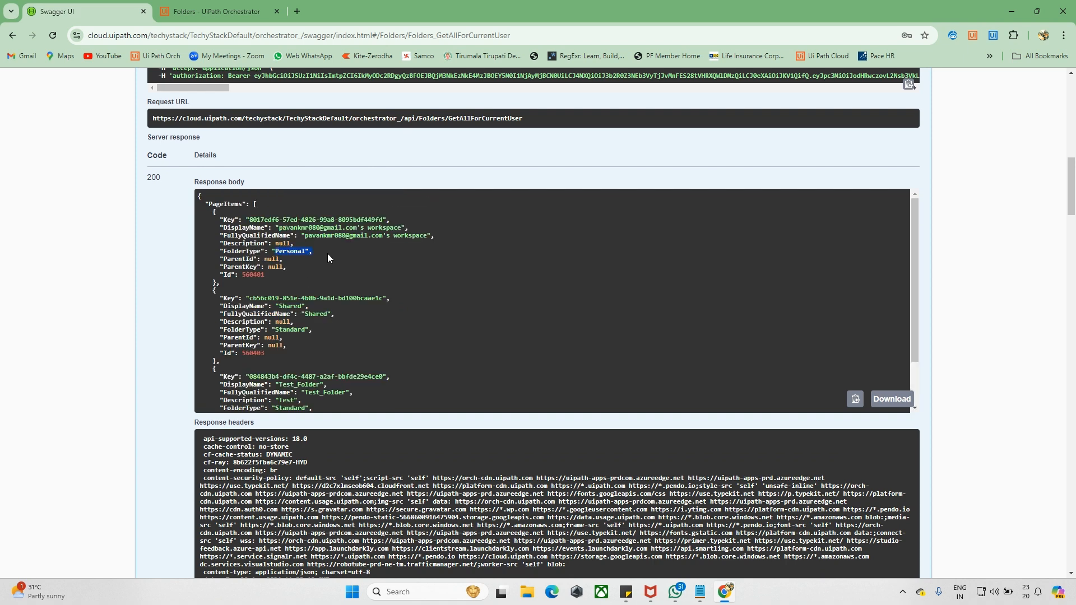
scroll(280, 249, "down", 1)
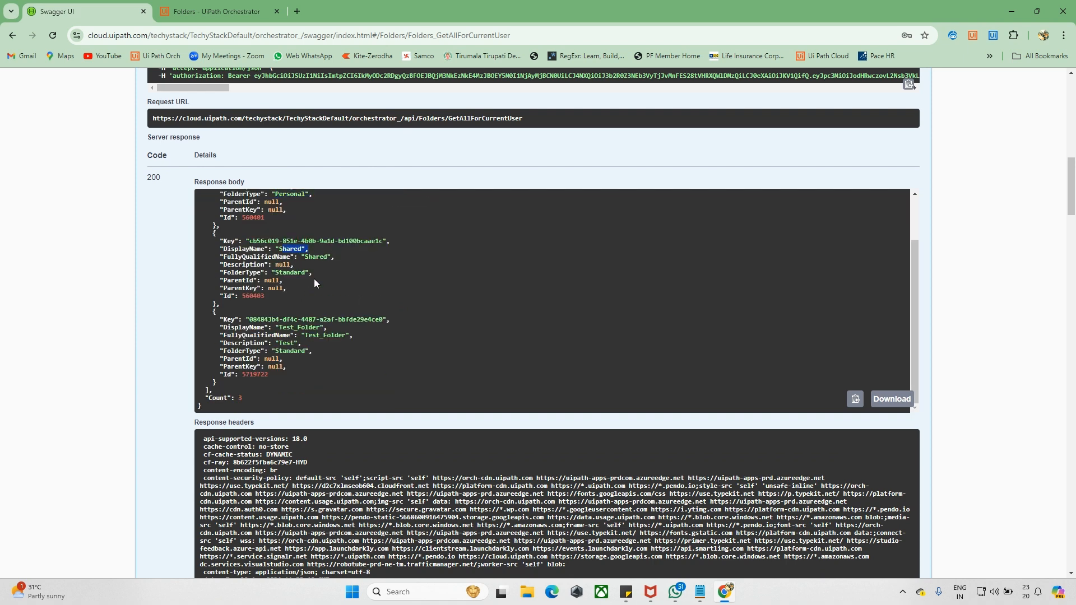
scroll(309, 322, "down", 1)
left_click_drag(281, 273, 282, 311)
- Create another Orchestrator folder named TS
left_click(217, 11)
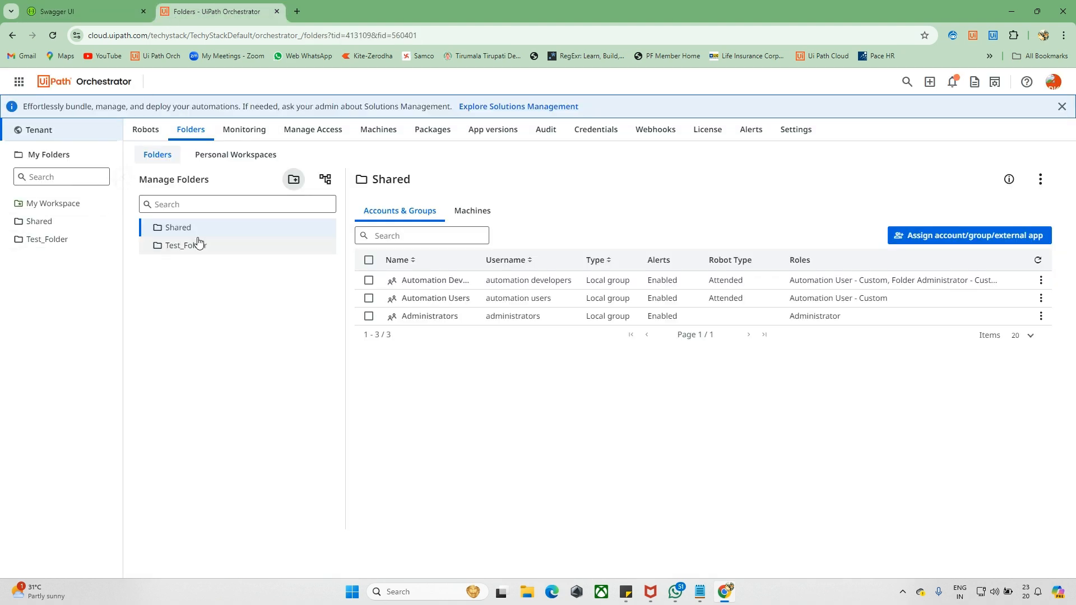
left_click(293, 180)
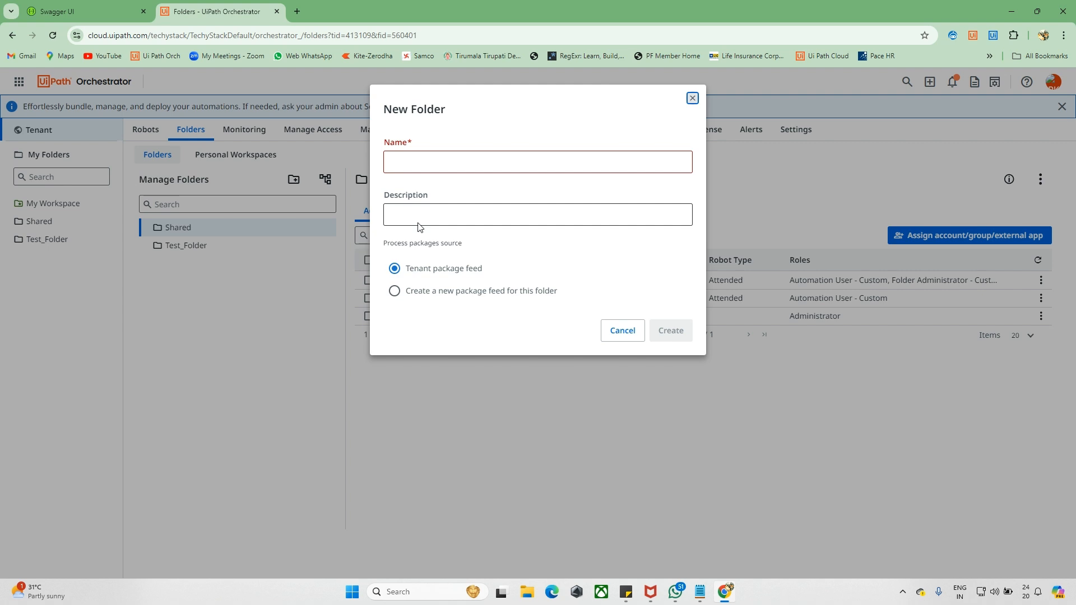
left_click(426, 166)
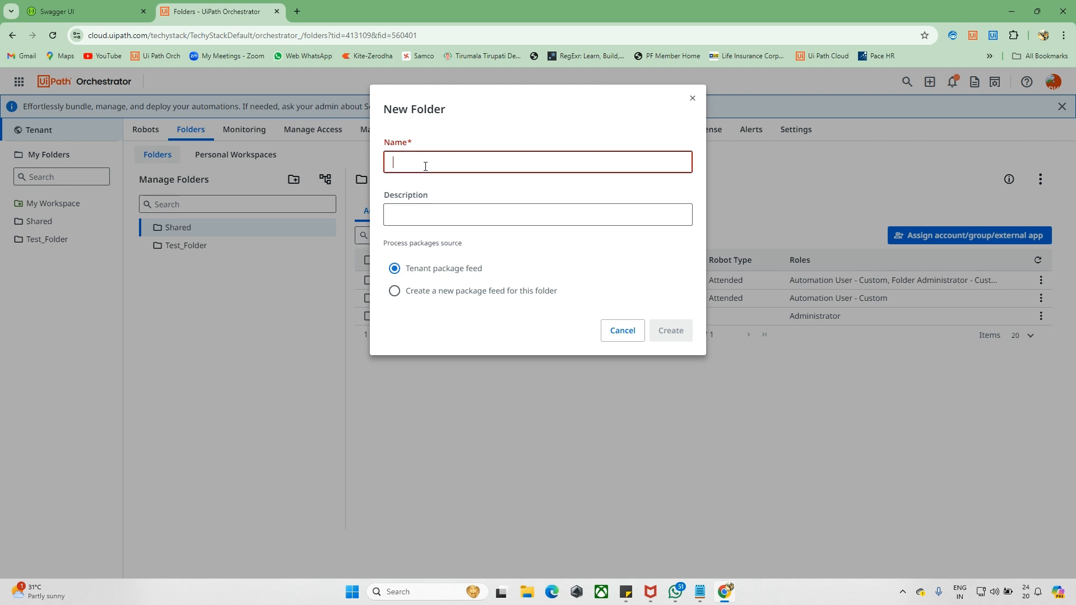
type("TS")
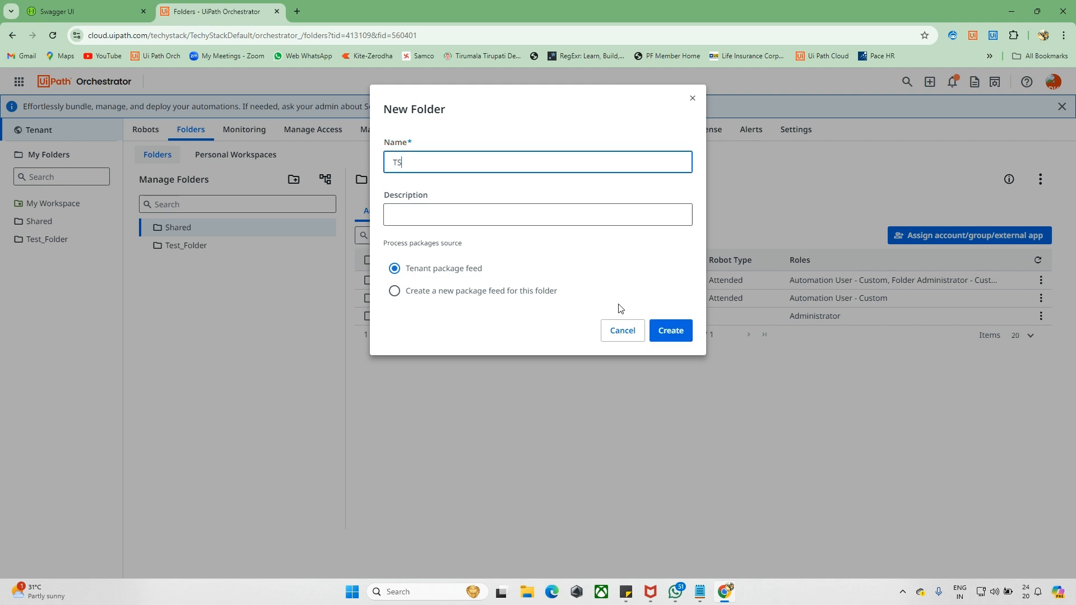
left_click(662, 332)
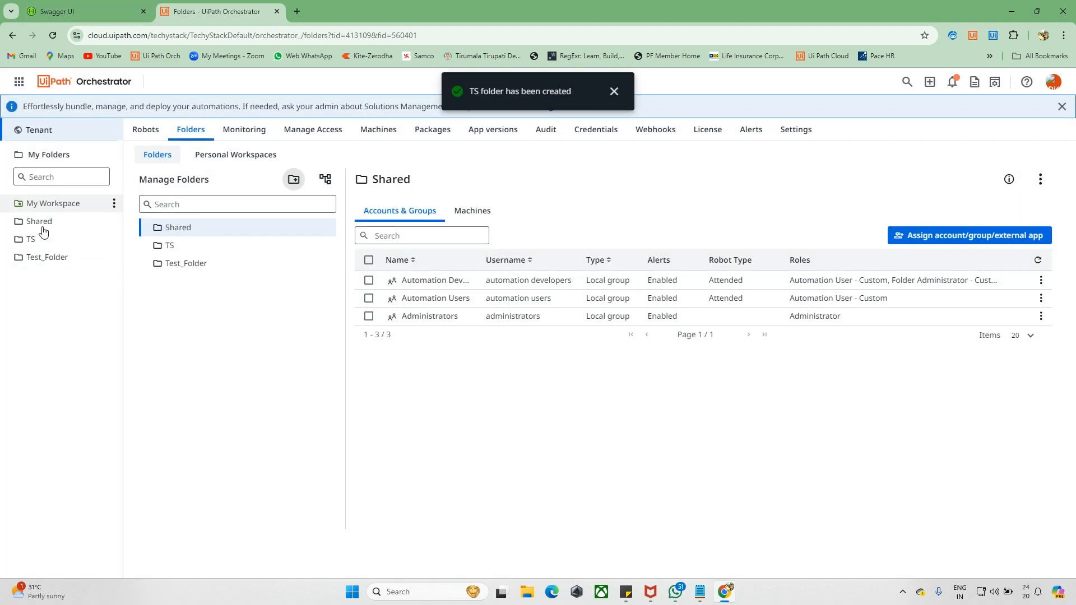
- Re-run the Swagger folders request and confirm it returns four folders including TS
left_click(98, 6)
scroll(278, 232, "up", 1)
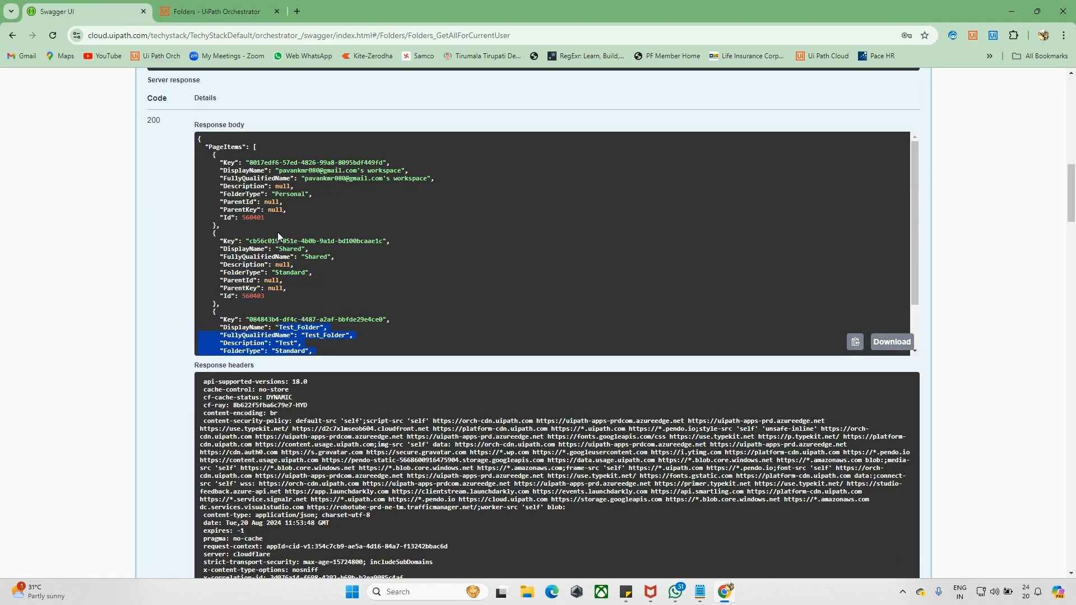
scroll(173, 221, "up", 4)
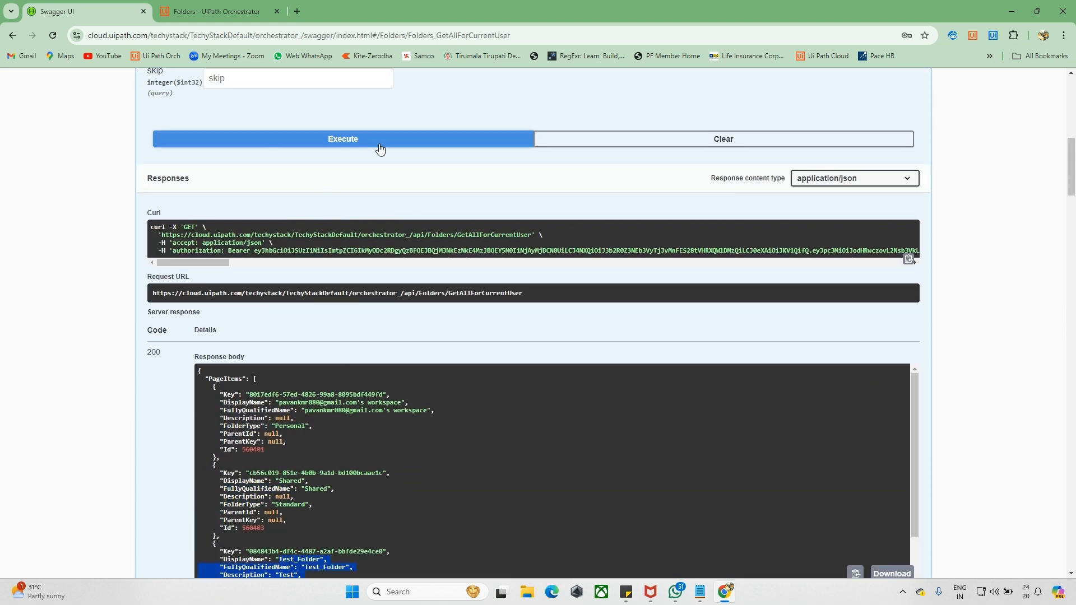
left_click(380, 148)
scroll(202, 327, "down", 3)
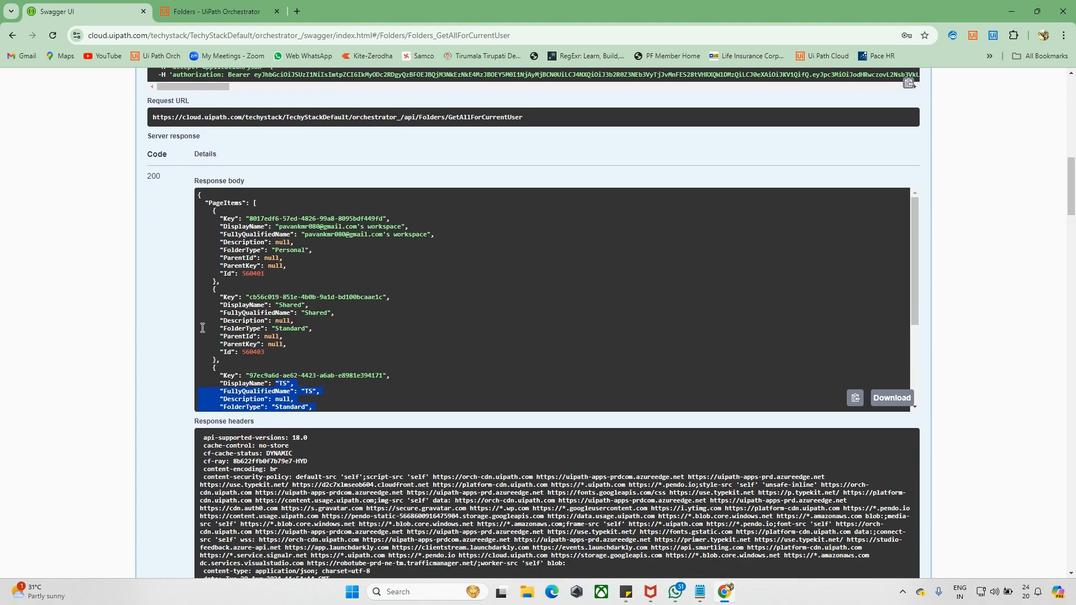
scroll(202, 327, "down", 3)
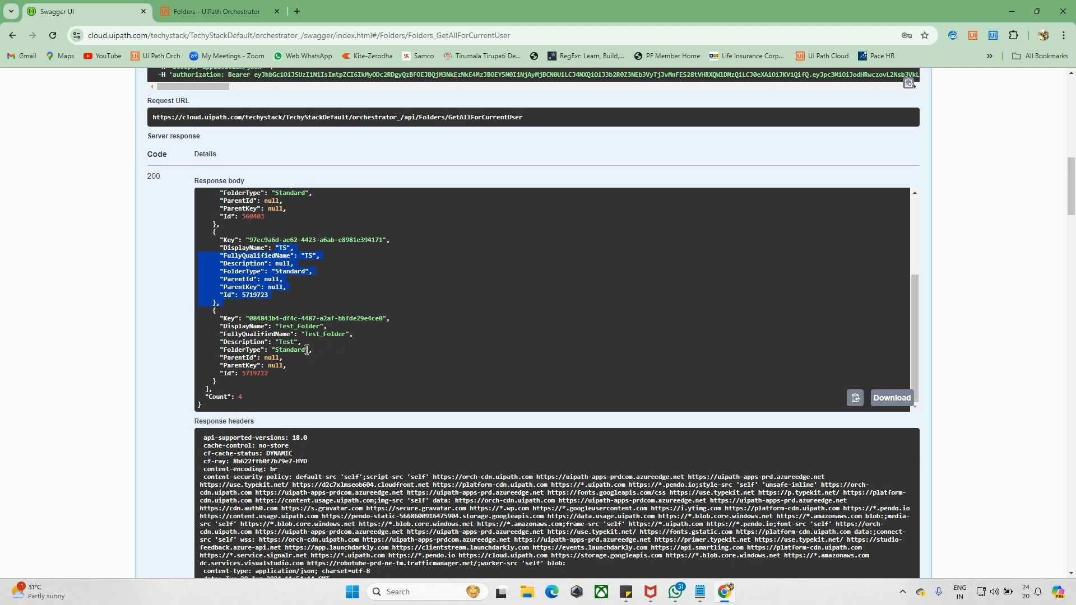
left_click_drag(279, 342, 291, 343)
scroll(336, 320, "up", 12)
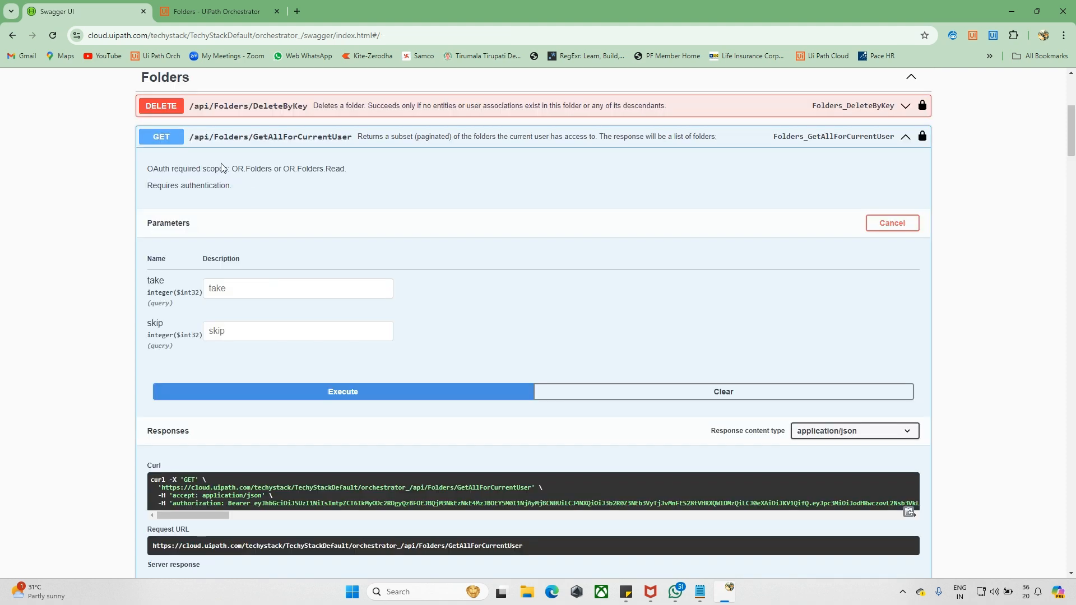
- Expand DELETE /api/Folders/DeleteByKey and execute it with an empty key
left_click(221, 11)
left_click(119, 5)
scroll(102, 227, "up", 1)
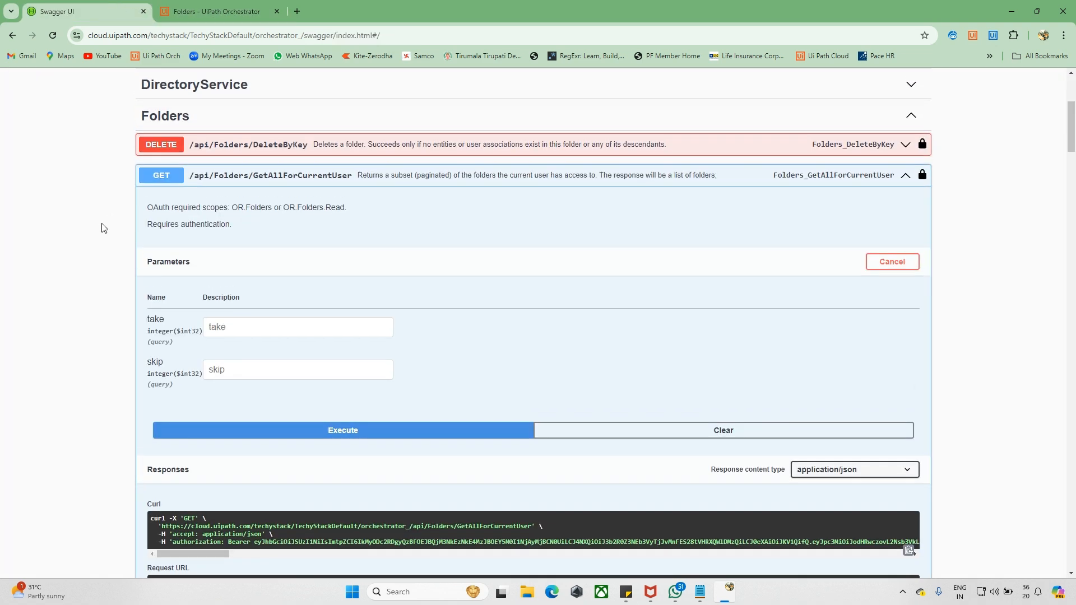
left_click(168, 147)
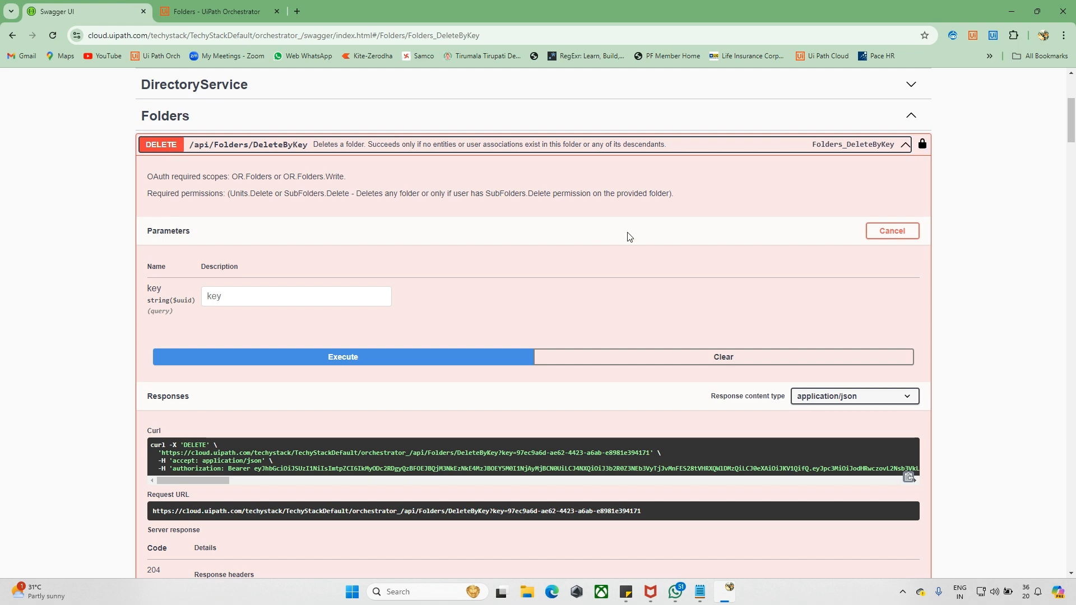
left_click(907, 234)
left_click(907, 235)
scroll(505, 322, "down", 1)
left_click(427, 301)
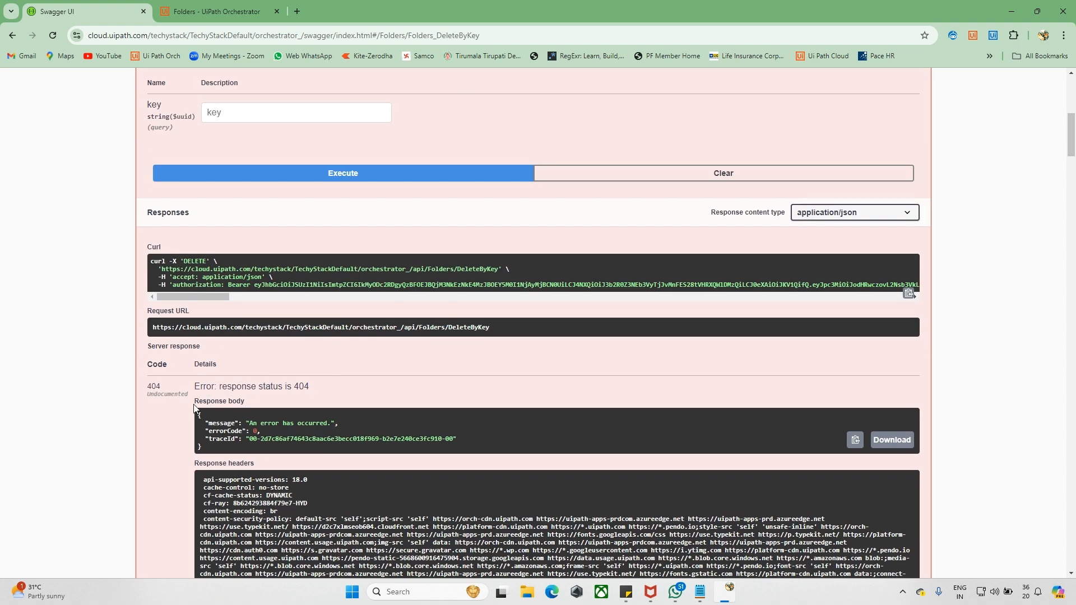
- Examine the 404 error and the key's $uuid type, then scroll to GetAllForCurrentUser
left_click_drag(193, 393, 292, 386)
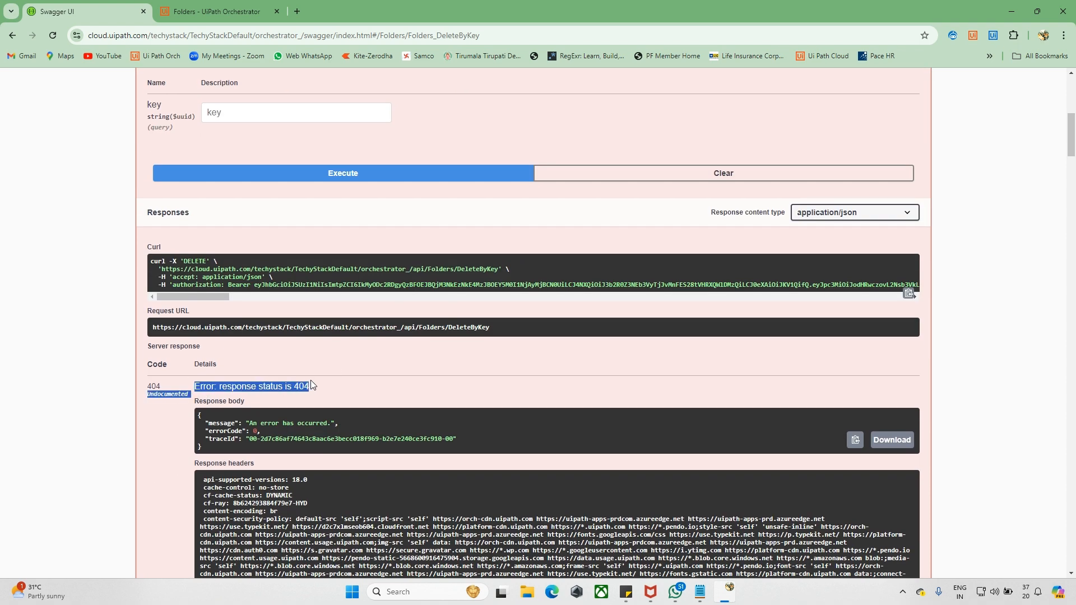
left_click(322, 384)
scroll(322, 385, "up", 2)
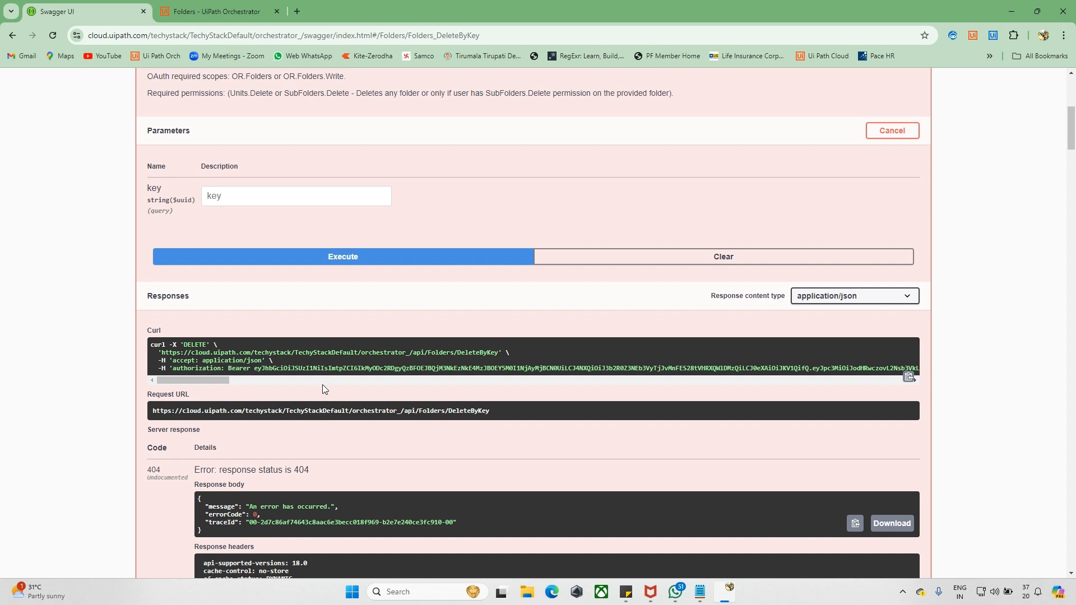
left_click_drag(149, 191, 261, 161)
left_click(222, 195)
left_click(193, 201)
scroll(165, 280, "down", 7)
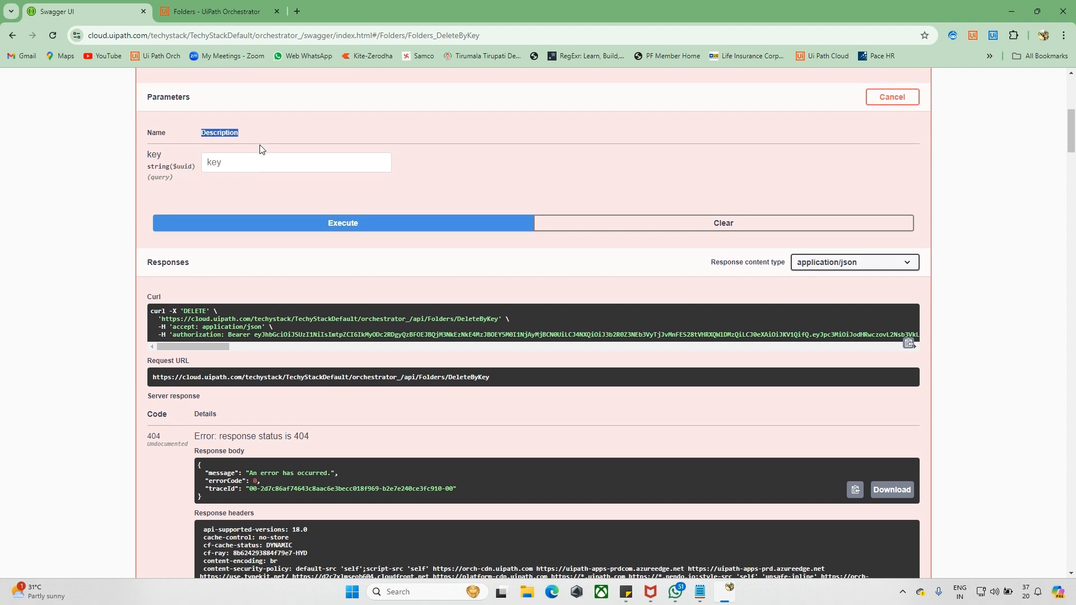
scroll(165, 282, "down", 4)
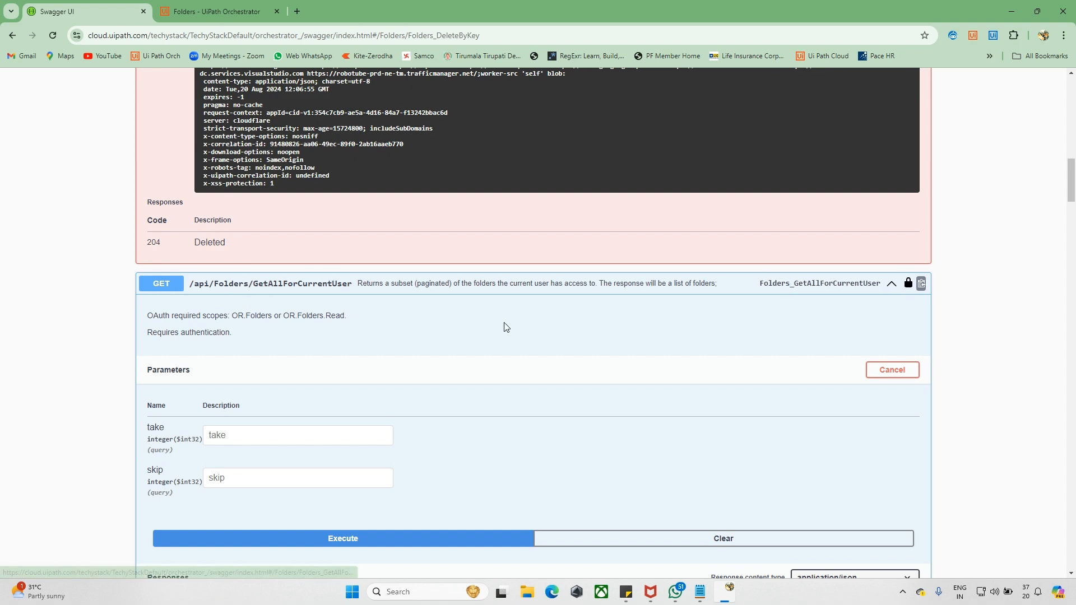
- Execute GetAllForCurrentUser and scroll through the 200 folder list response
scroll(504, 327, "down", 3)
scroll(504, 327, "up", 1)
left_click(313, 431)
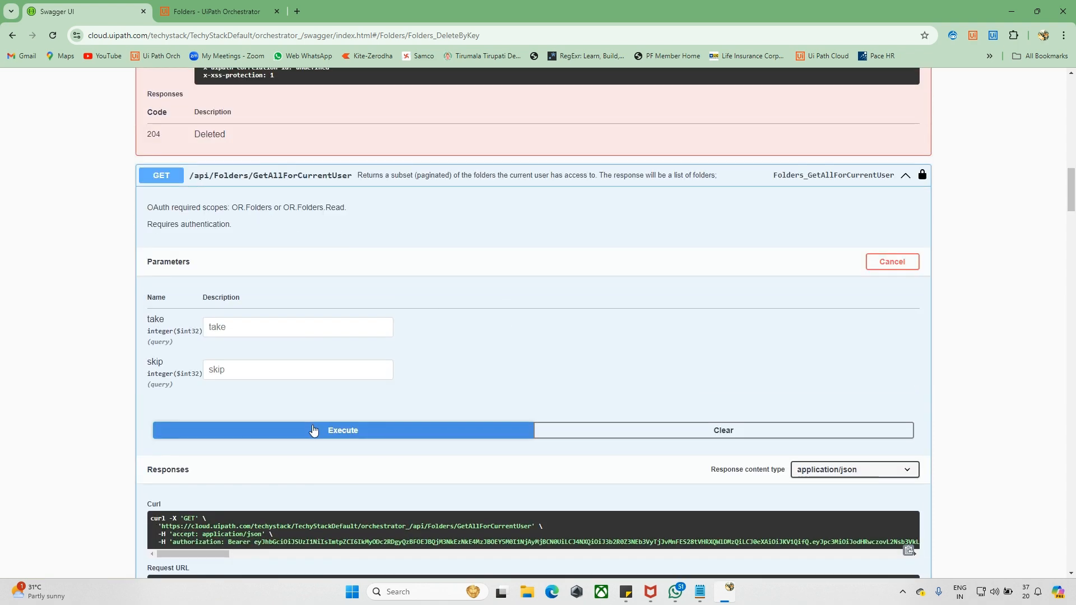
scroll(314, 430, "down", 5)
scroll(312, 425, "down", 3)
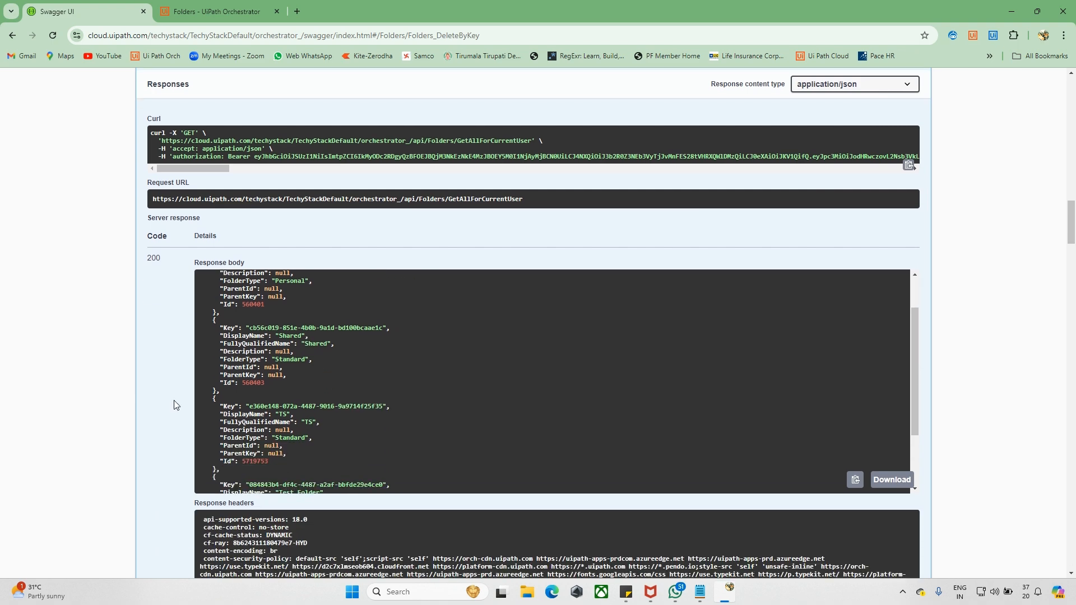
scroll(175, 404, "up", 1)
scroll(174, 387, "down", 3)
scroll(295, 311, "up", 2)
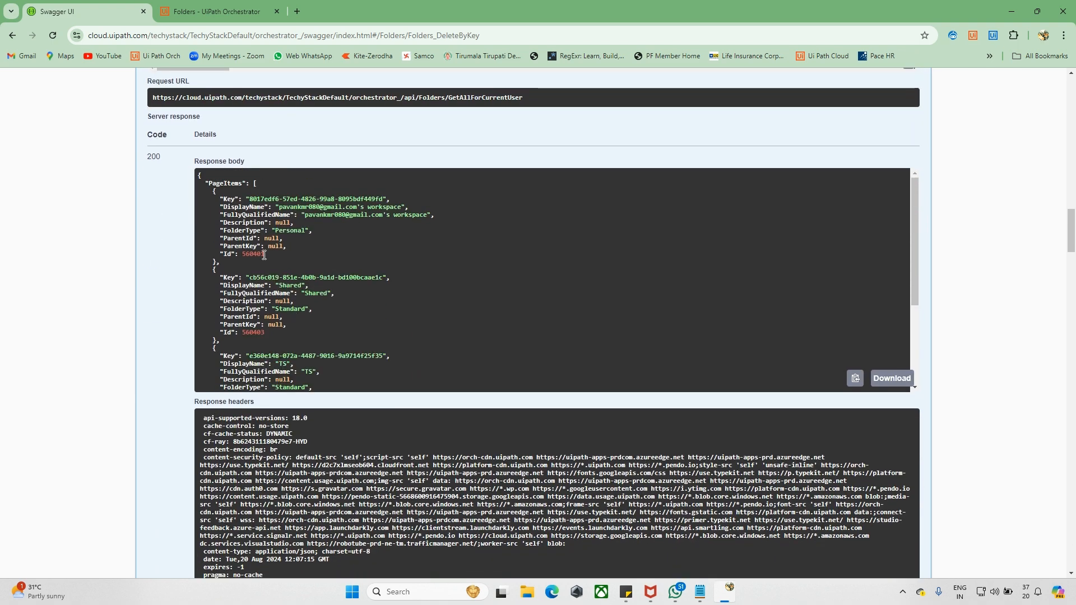
- Select Test_Folder's Key value, check the Orchestrator tab, and return to DeleteByKey
left_click_drag(226, 198, 376, 199)
scroll(362, 227, "down", 2)
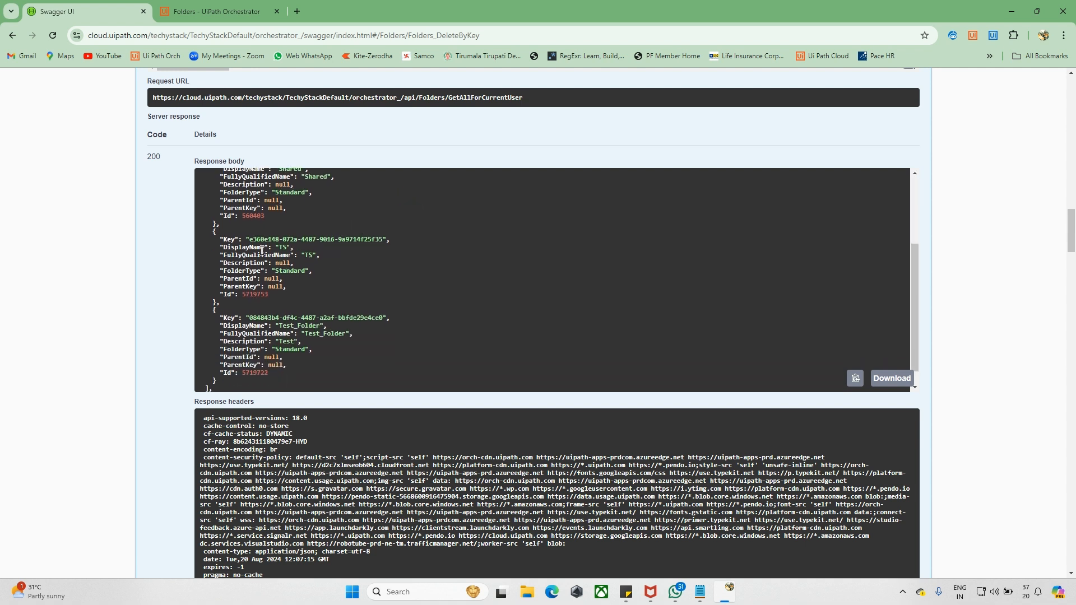
left_click_drag(250, 319, 384, 318)
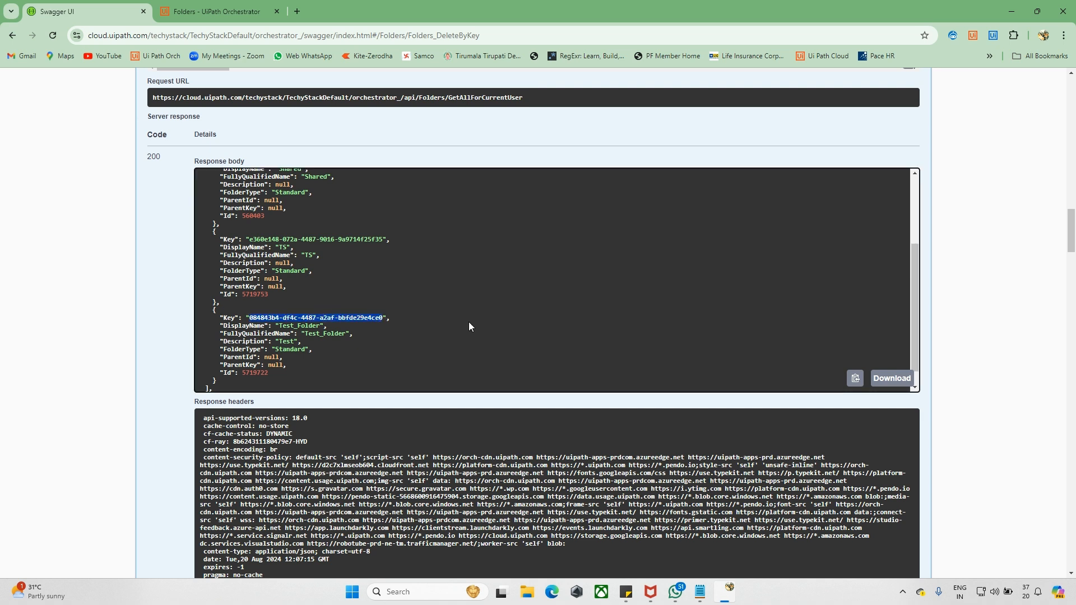
left_click(209, 12)
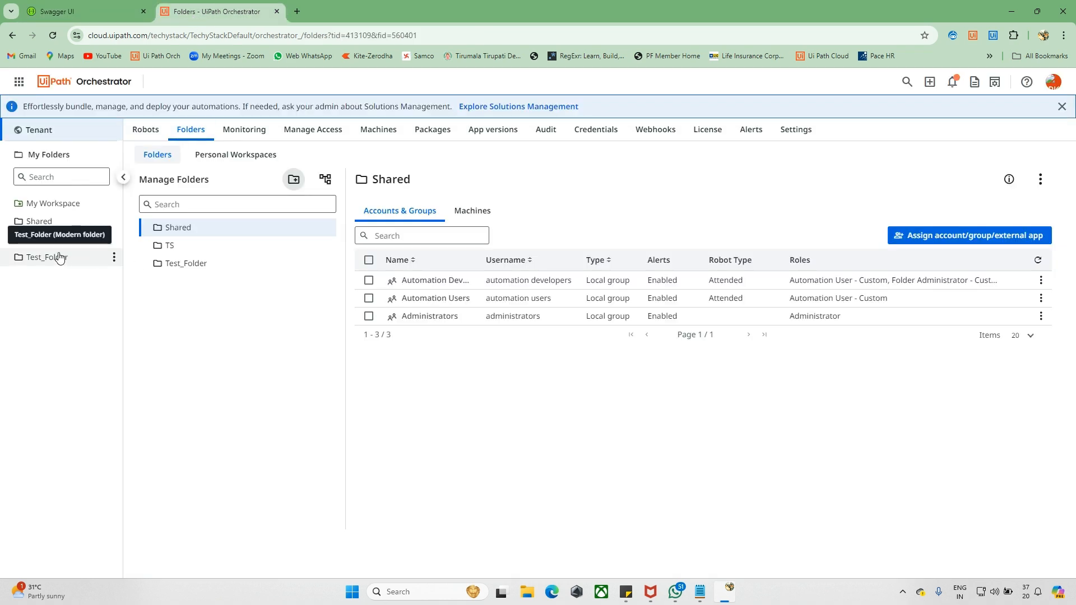
left_click(84, 12)
scroll(345, 247, "up", 5)
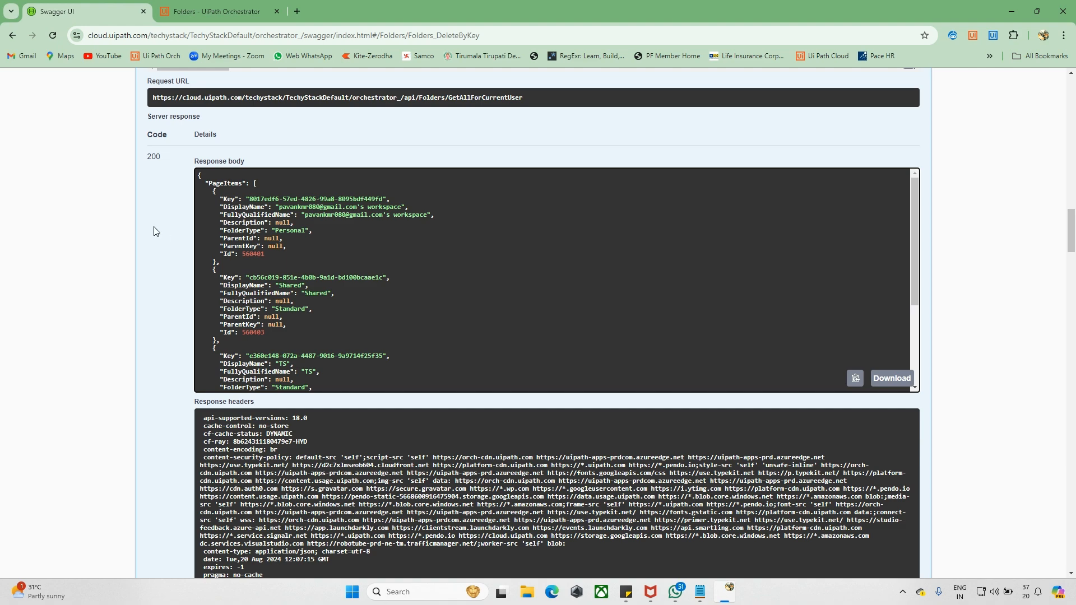
scroll(159, 233, "up", 20)
scroll(153, 226, "up", 6)
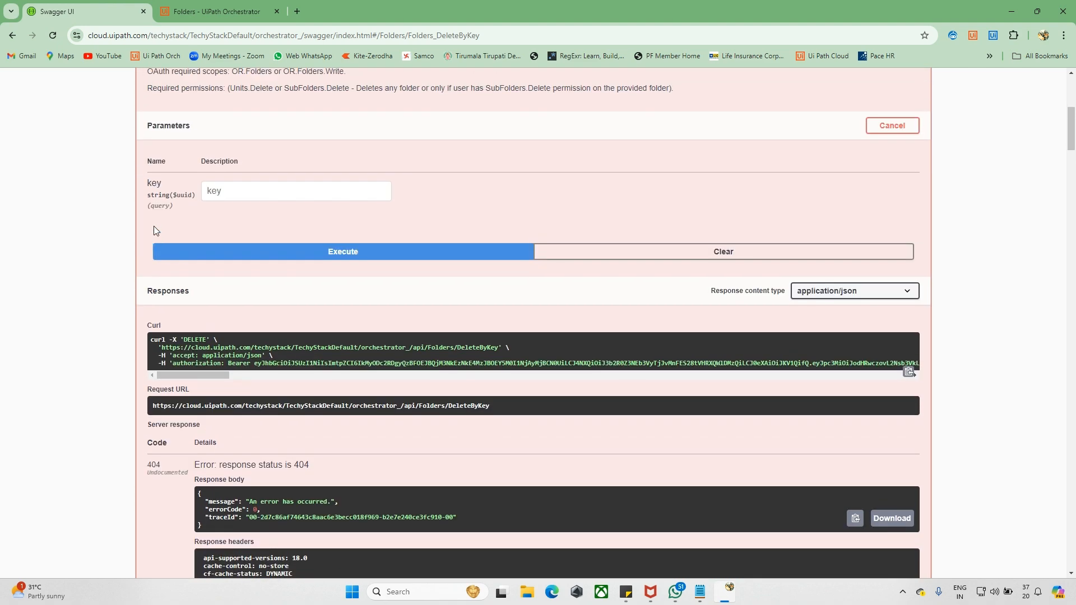
- Run the DeleteByKey request with Test_Folder's Key pasted as the key parameter
left_click(229, 191)
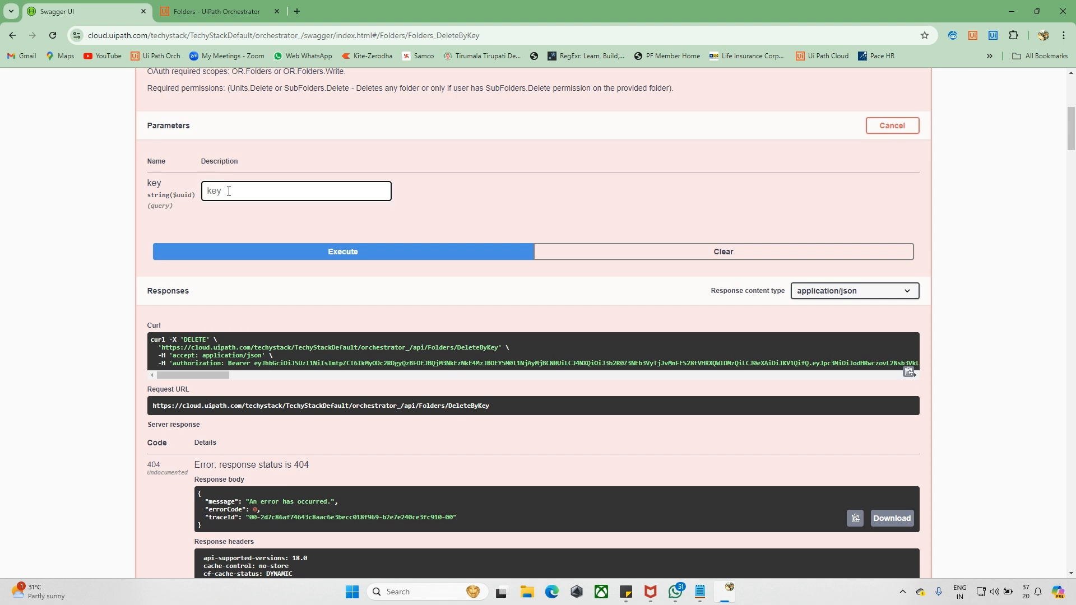
type("084813b4-df4c-4487-a2af-bbfde29e4ce0")
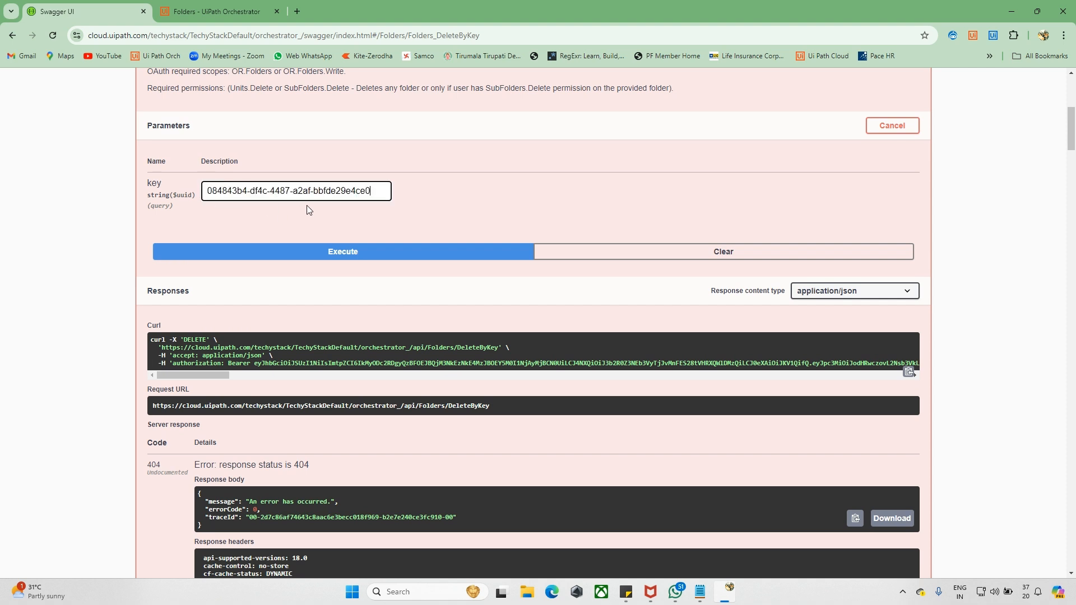
left_click(323, 254)
- Confirm the request returned 204 Deleted, then go to the Orchestrator folders page
scroll(122, 343, "down", 3)
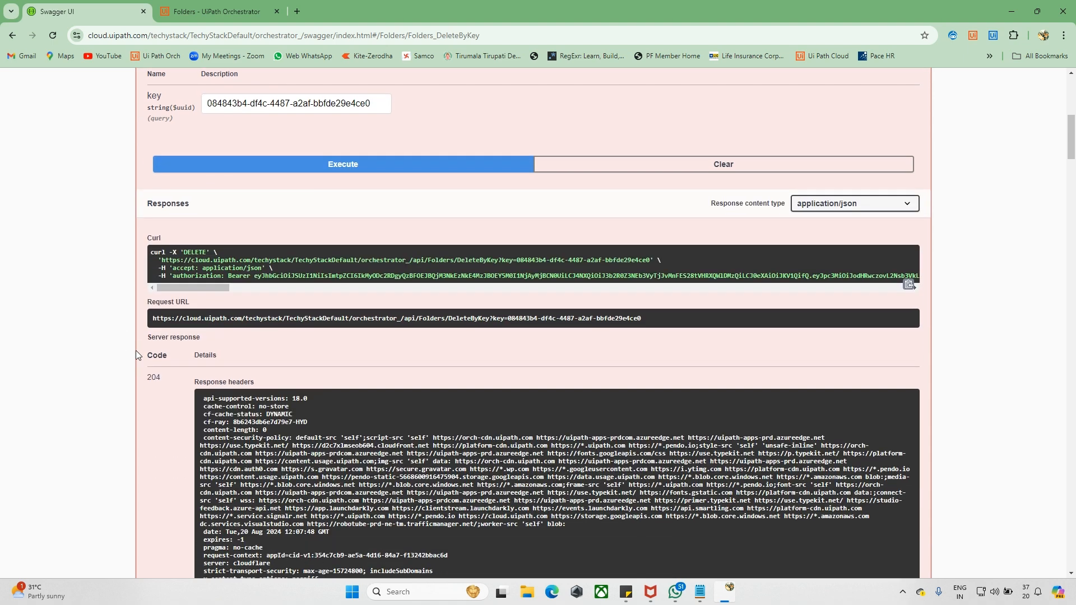
scroll(176, 344, "down", 1)
mouse_move(255, 297)
left_mouse_down()
mouse_move(228, 298)
mouse_move(251, 295)
left_mouse_up()
scroll(183, 318, "down", 4)
left_click_drag(194, 359, 231, 359)
left_click(199, 384)
double_click(199, 383)
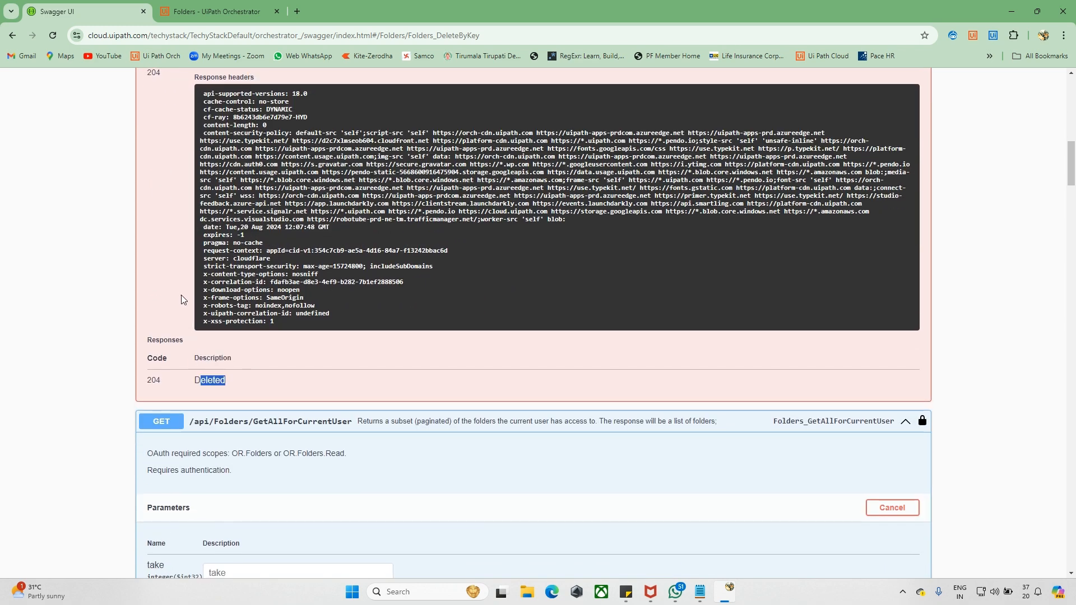
scroll(180, 297, "up", 3)
left_click(179, 297)
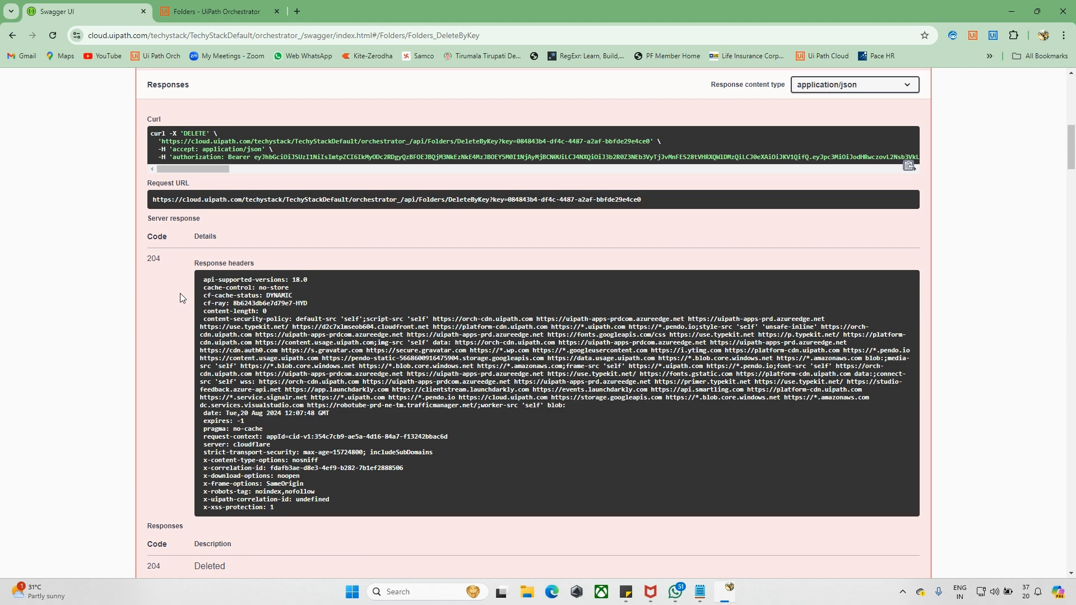
scroll(180, 297, "up", 2)
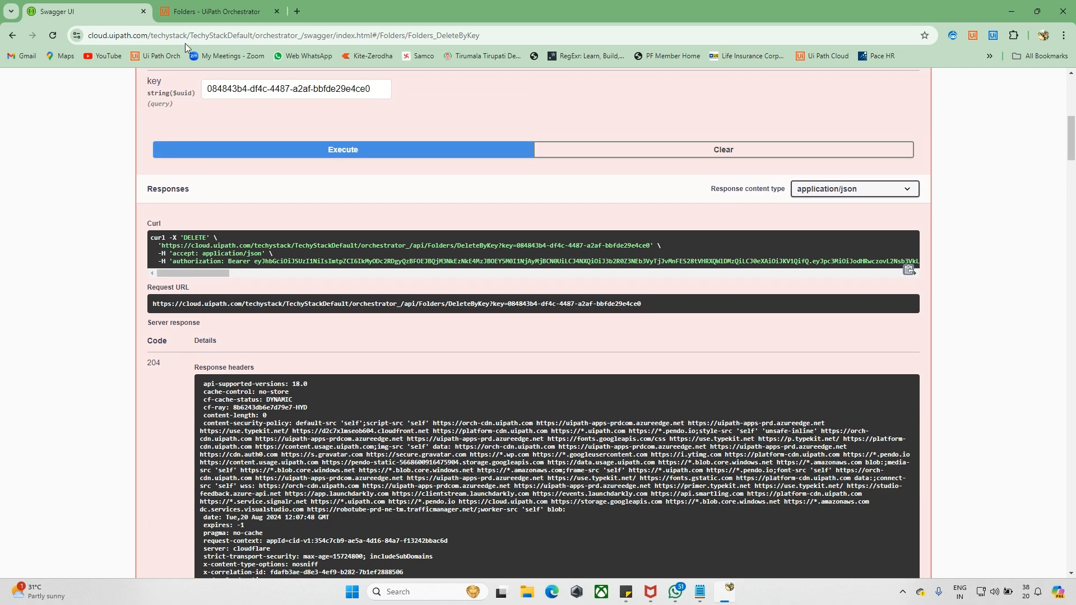
left_click(190, 17)
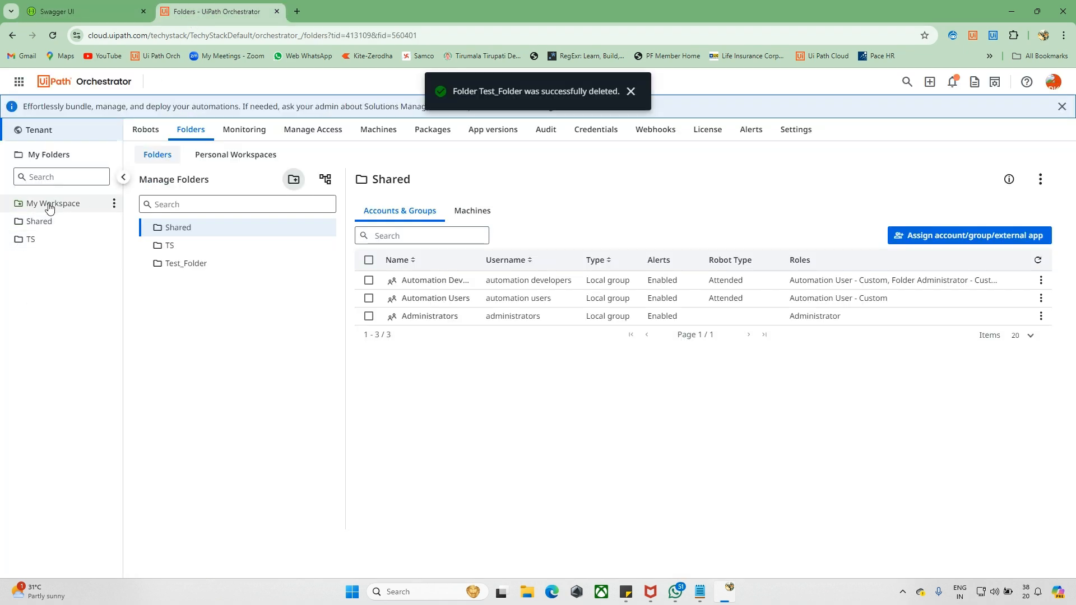
- Read Orchestrator's Test_Folder deletion confirmation, then return to Swagger UI's DeleteByKey operation
left_click_drag(454, 92, 620, 95)
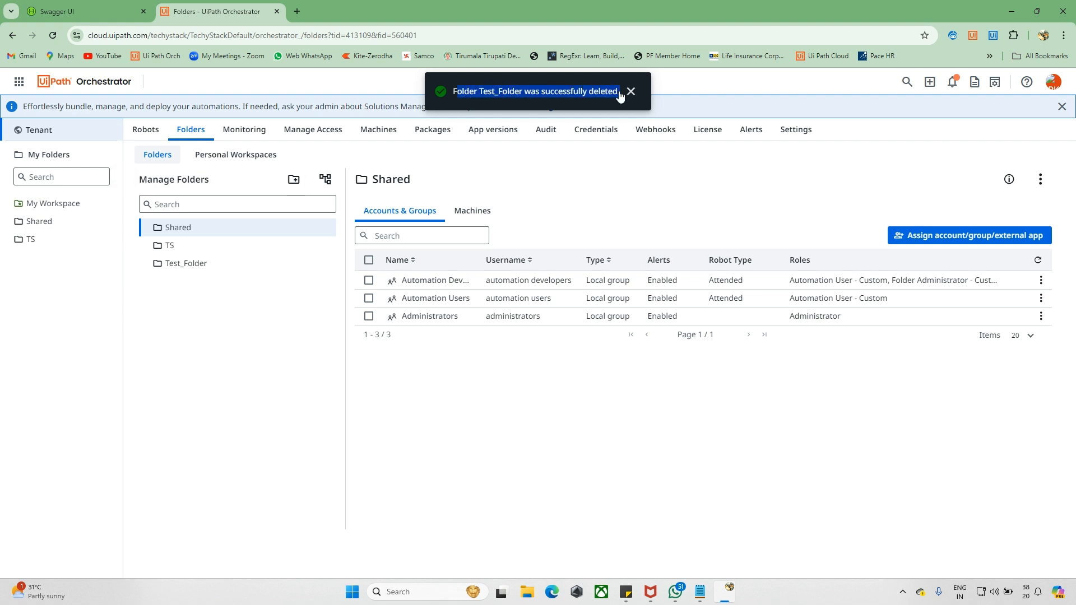
left_click(127, 16)
scroll(116, 258, "up", 6)
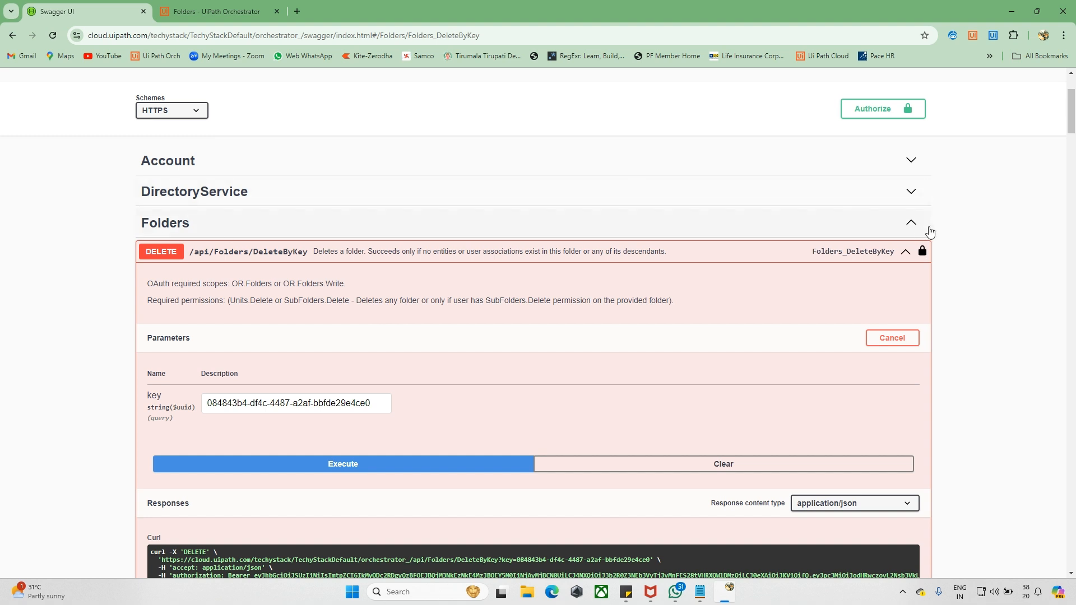
- Collapse the Folders API section in Swagger UI
left_click(910, 224)
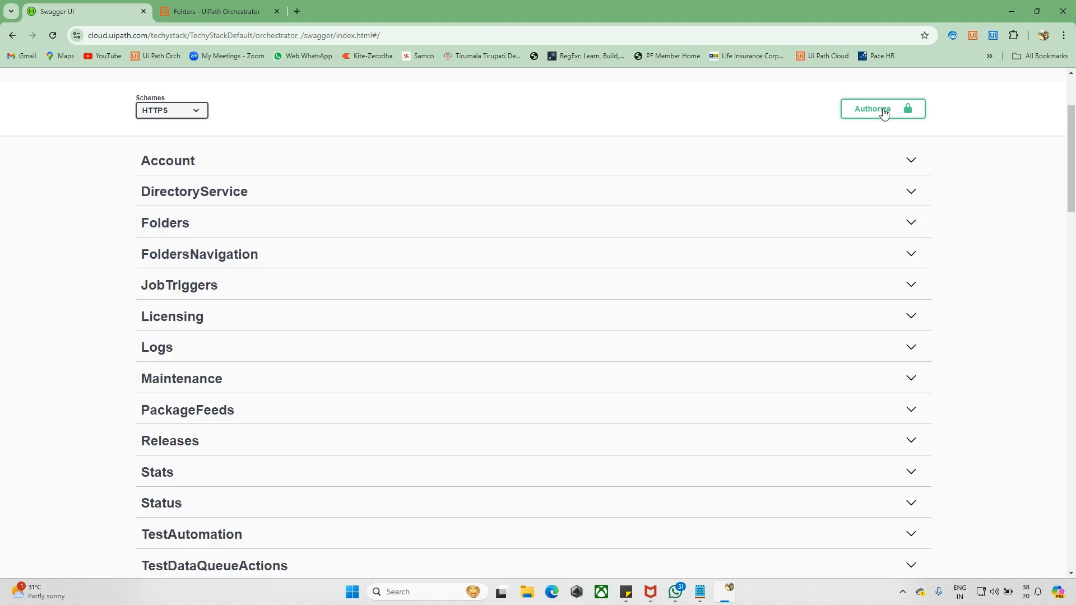